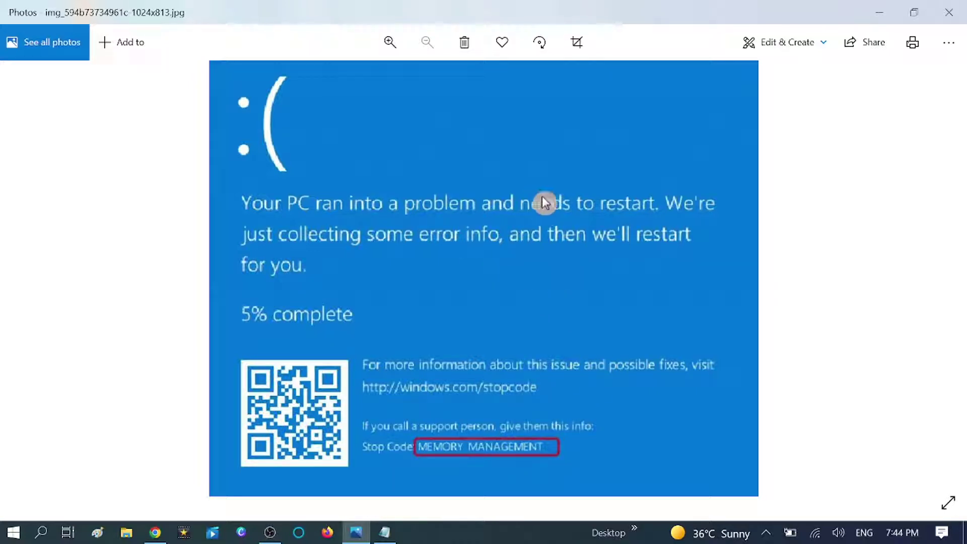
Close the stop-code image and open the Check for updates system settings.
click(945, 14)
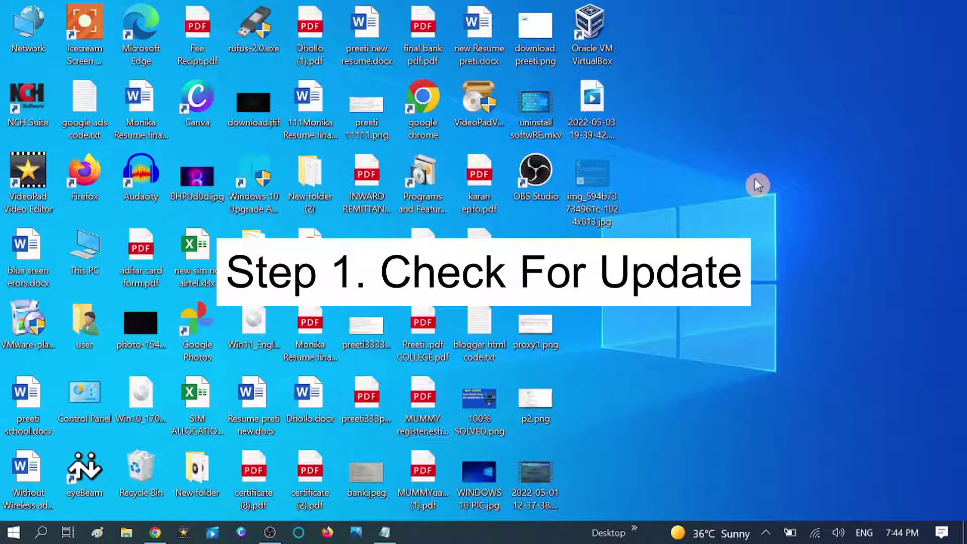
click(41, 533)
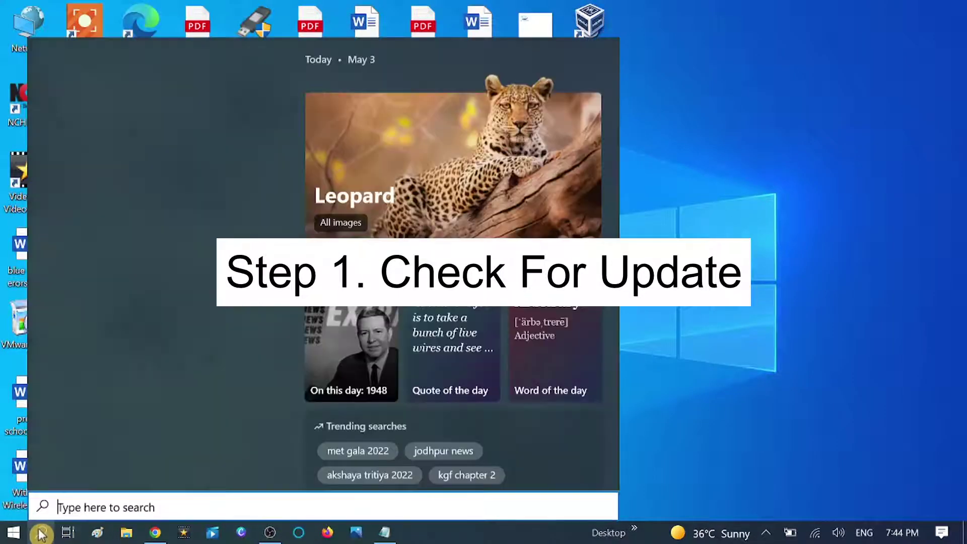
text(chec)
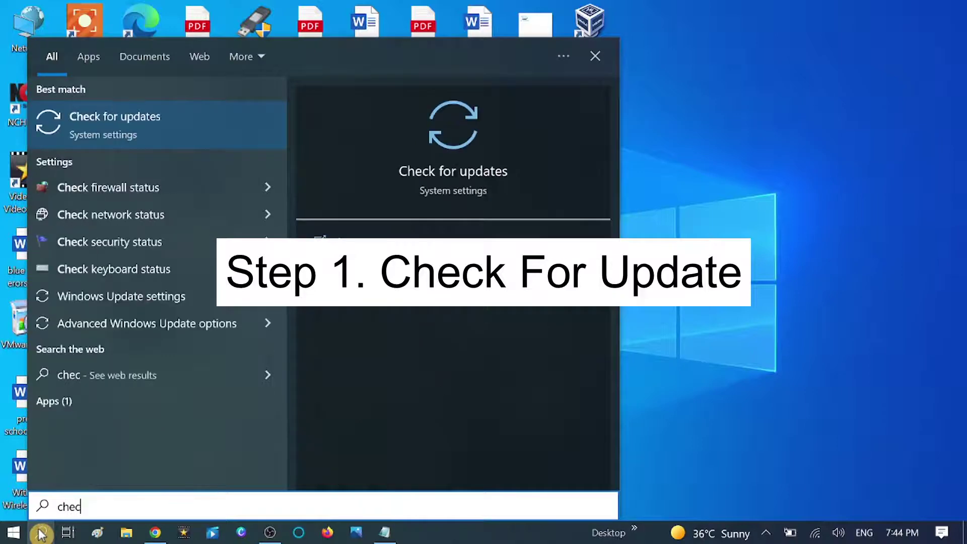
text(k)
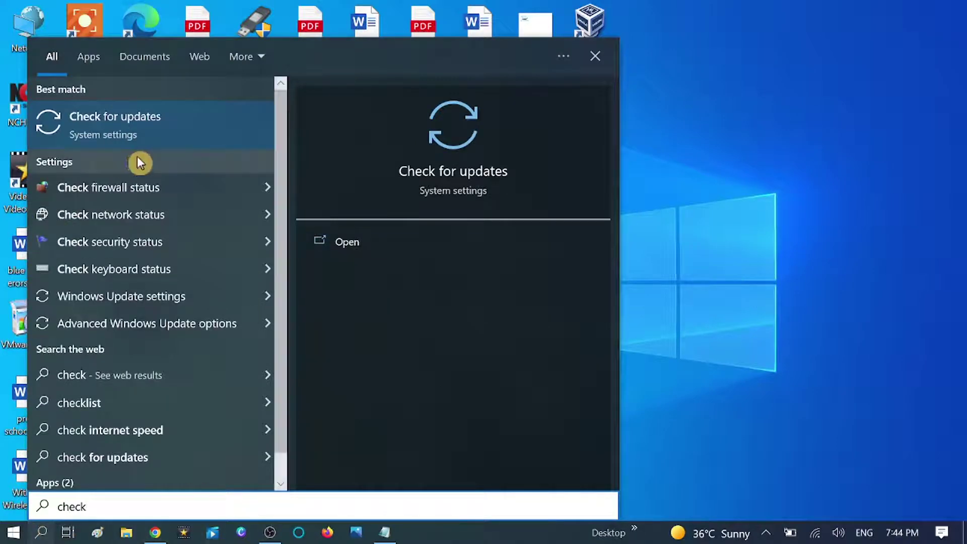
click(136, 126)
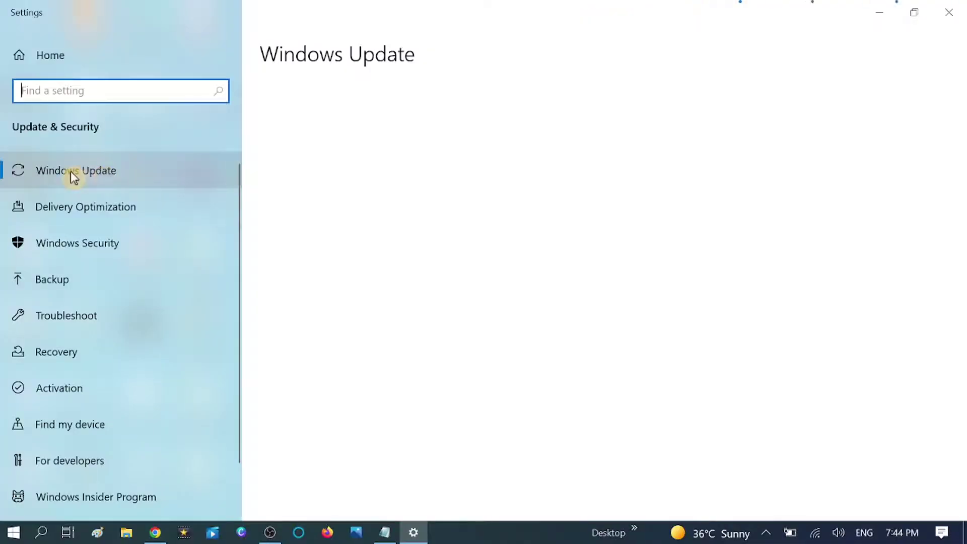
Check for new updates in Windows Update, and close Settings when the check has finished.
click(71, 171)
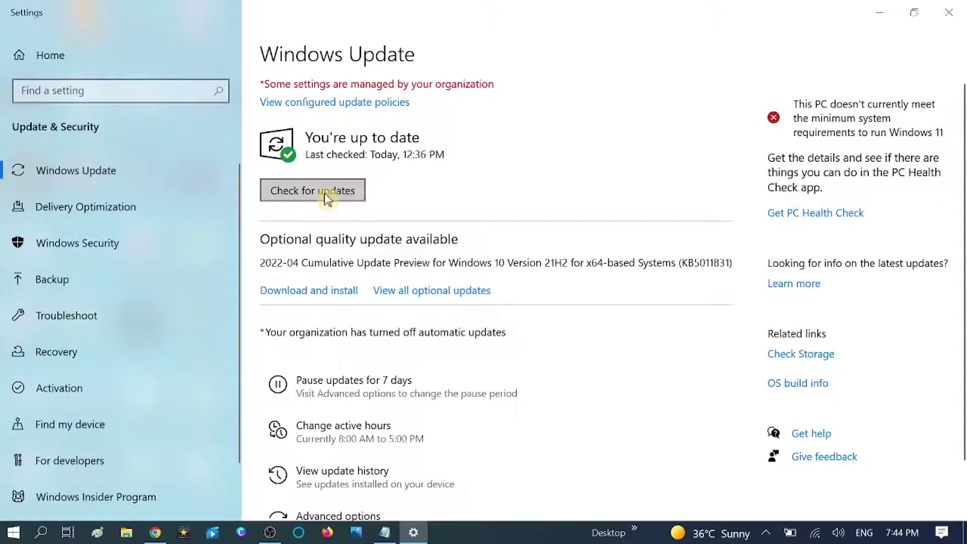
click(309, 197)
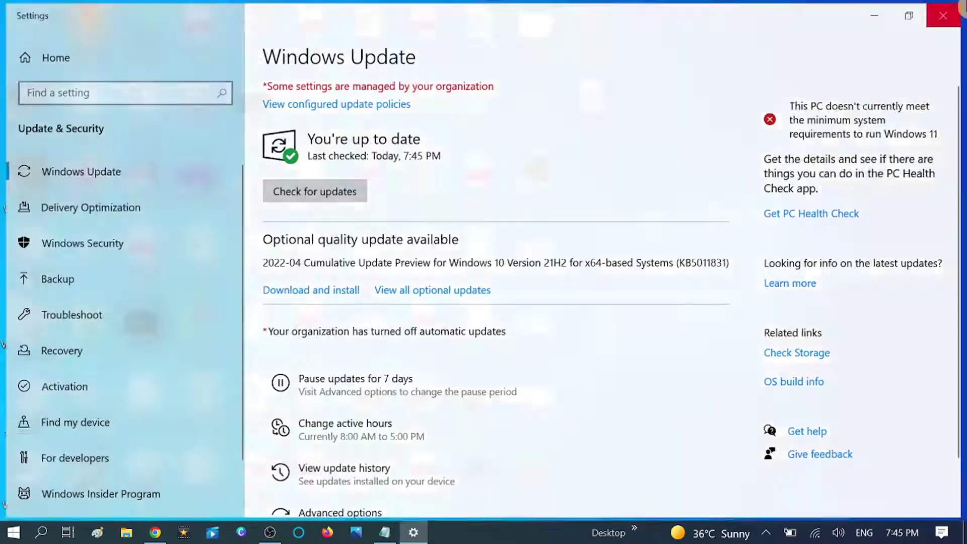
click(949, 12)
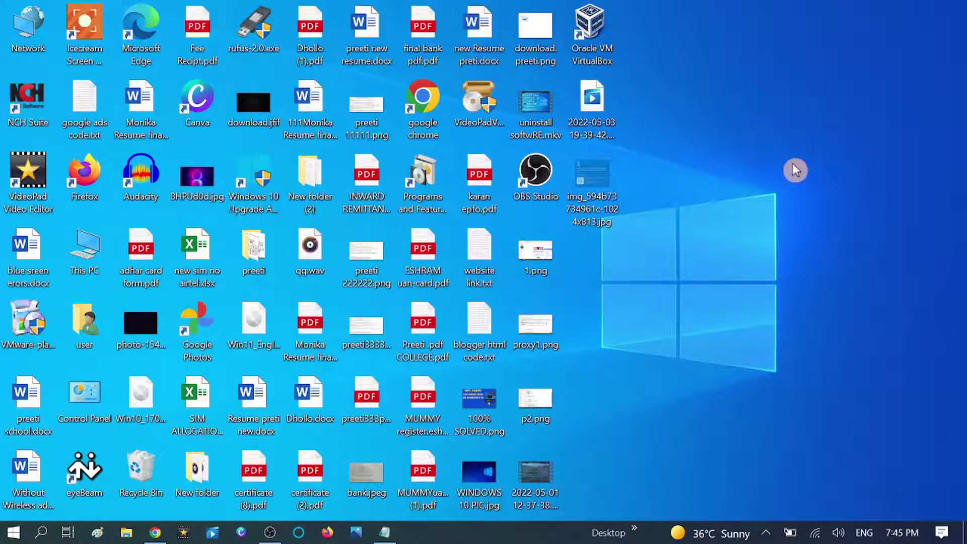
Open Device Manager and maximize its window.
click(43, 533)
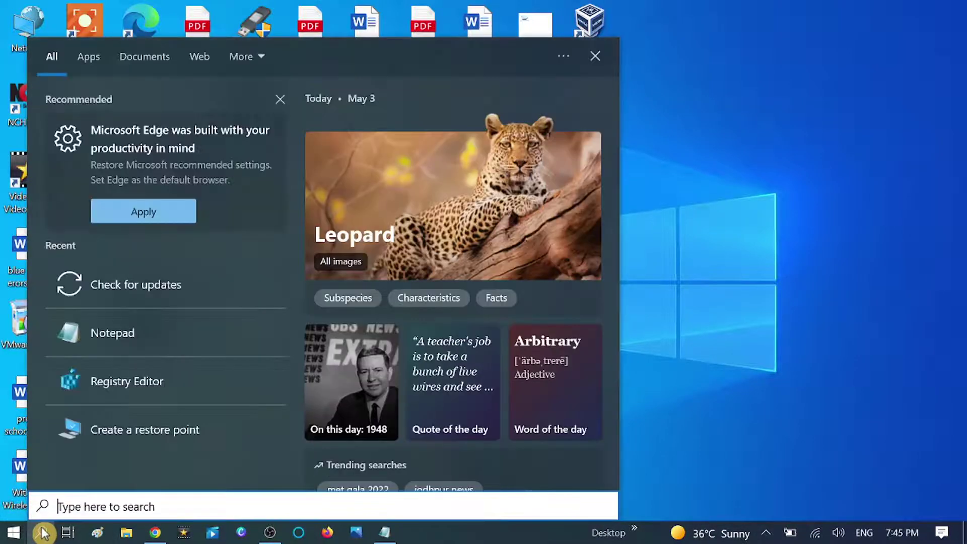
text(devi)
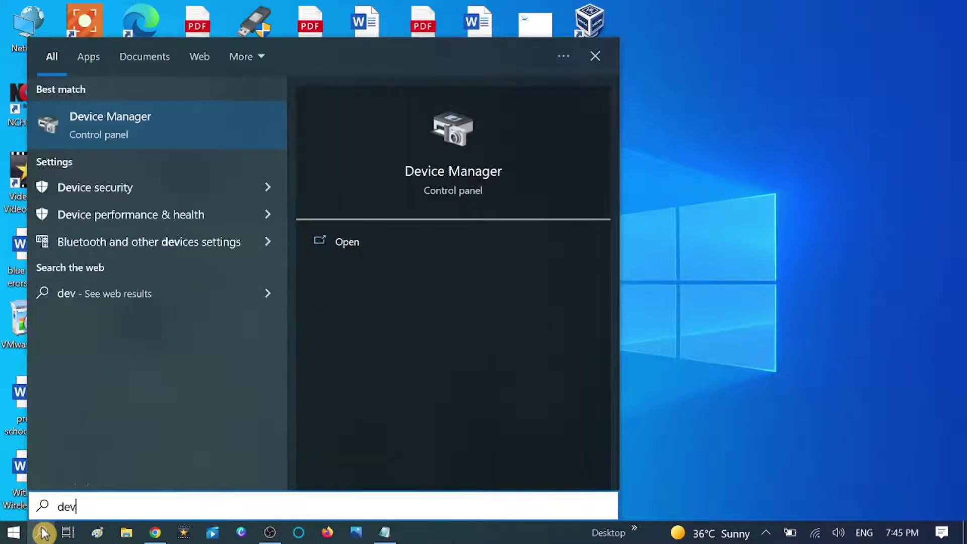
click(120, 117)
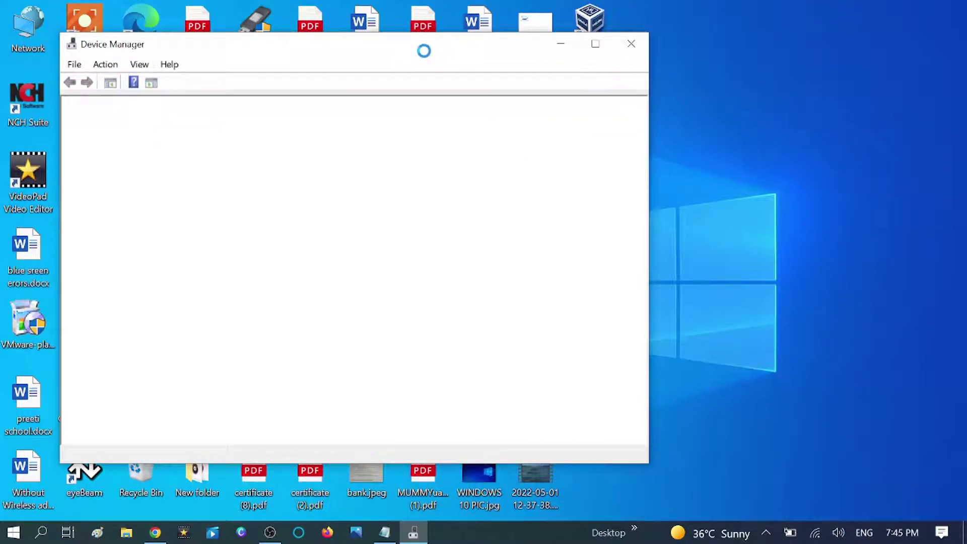
drag(426, 54, 578, 56)
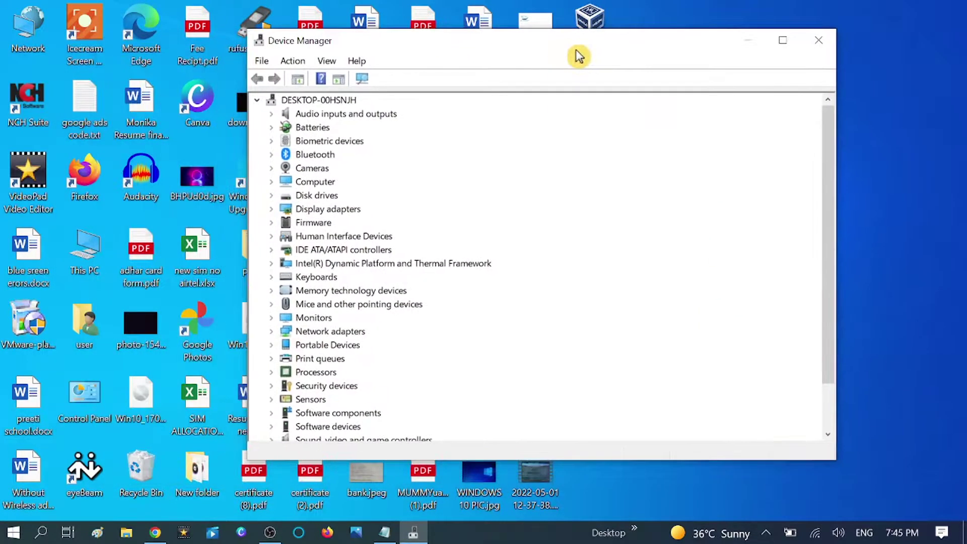
click(782, 41)
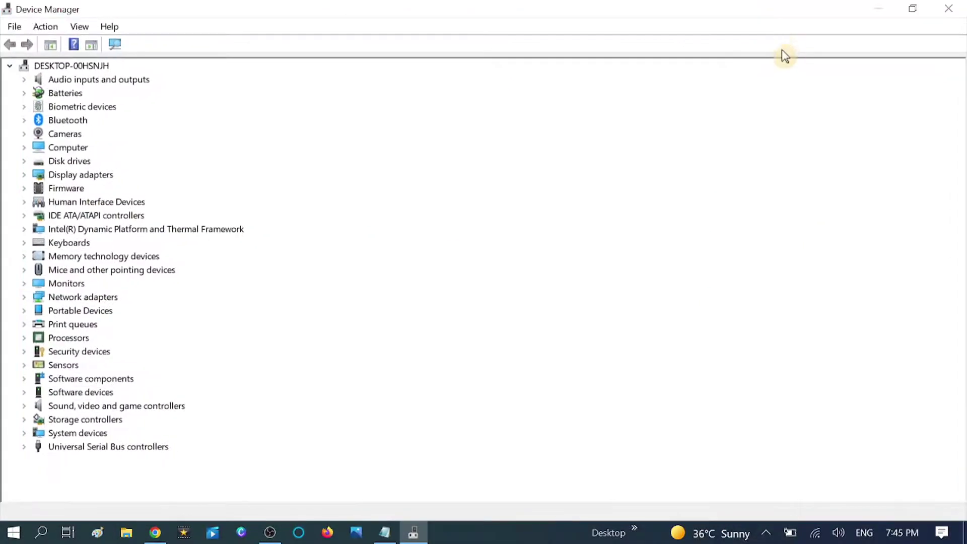
Run an automatic driver update search for the Intel(R) HD Graphics 620 display adapter and close the wizard.
click(25, 175)
click(87, 190)
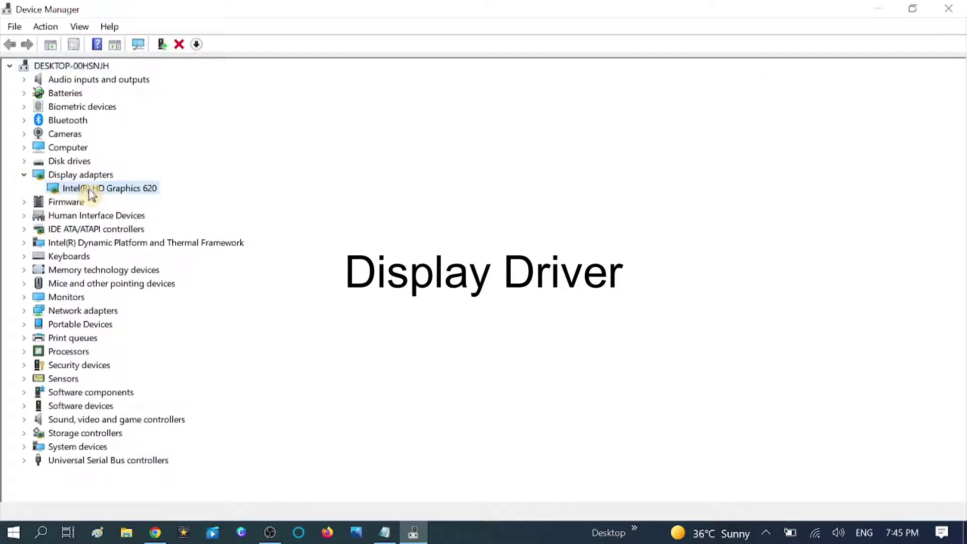
right_click(104, 190)
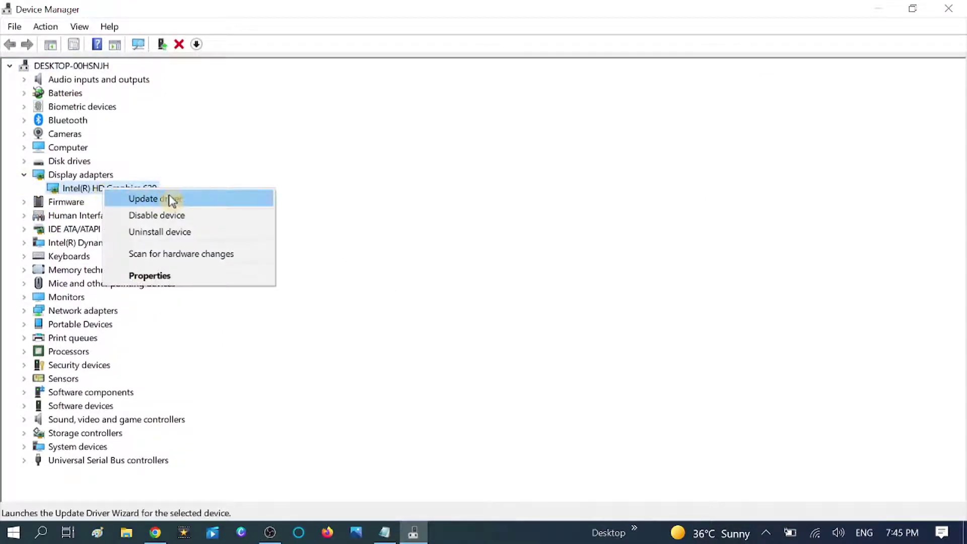
click(154, 199)
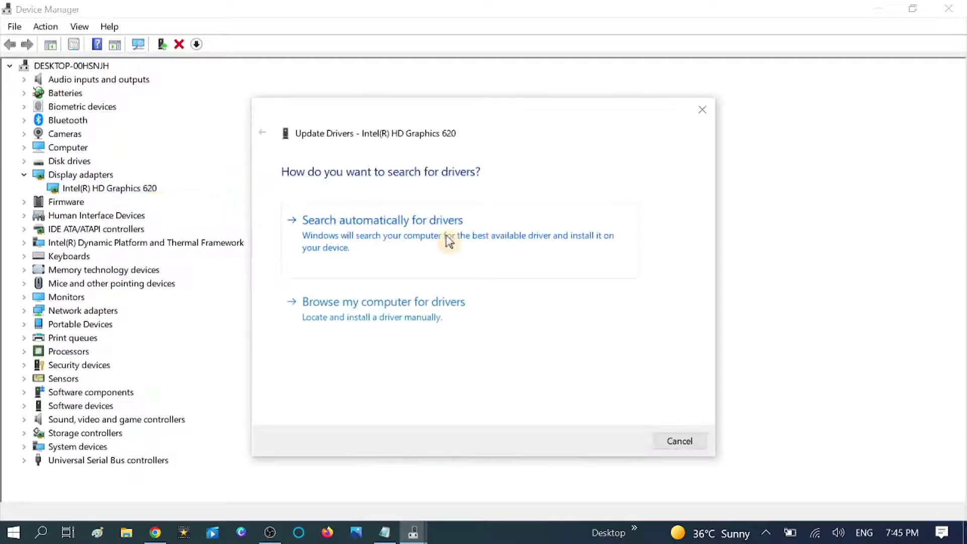
click(424, 238)
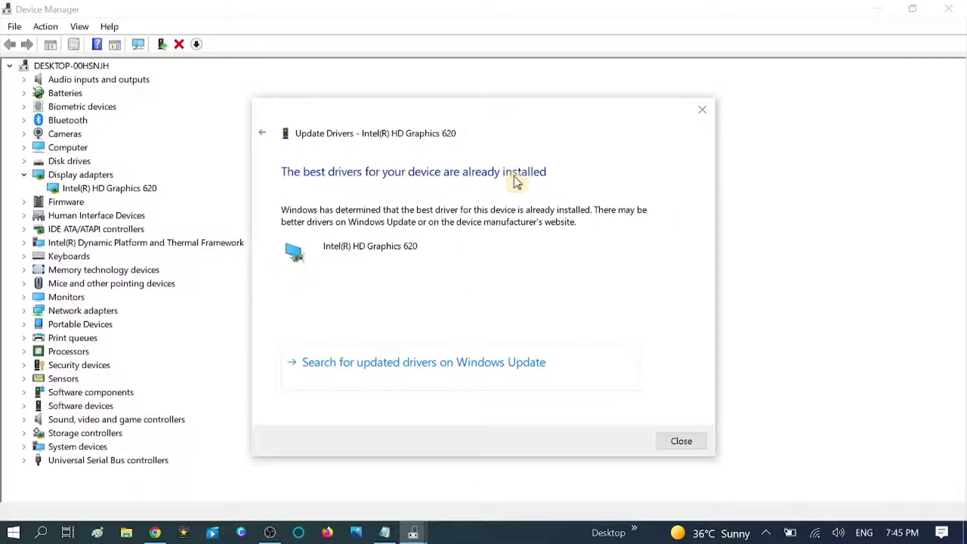
click(677, 441)
Examine the compatible drivers available on the computer for Intel(R) HD Graphics 620, cancel without installing one, and collapse the display adapters.
right_click(118, 189)
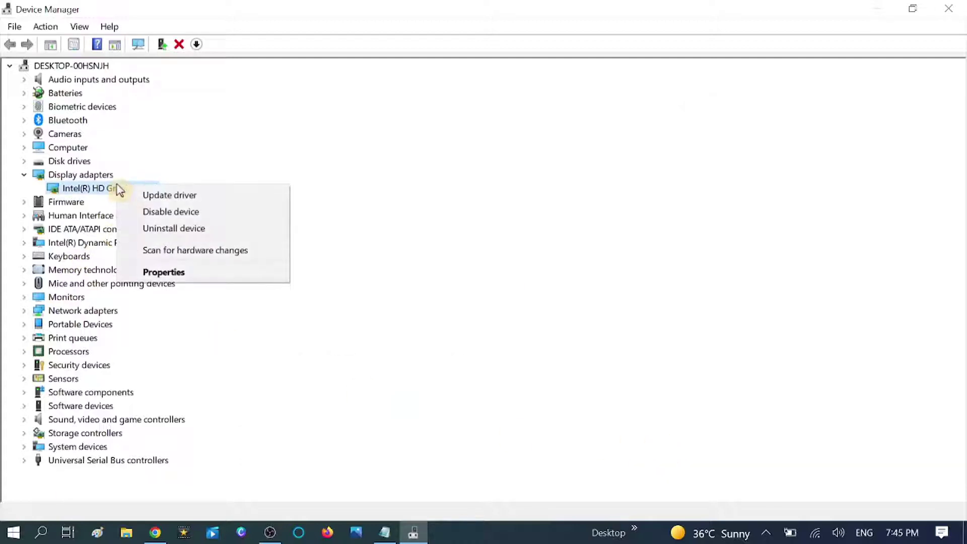
click(164, 195)
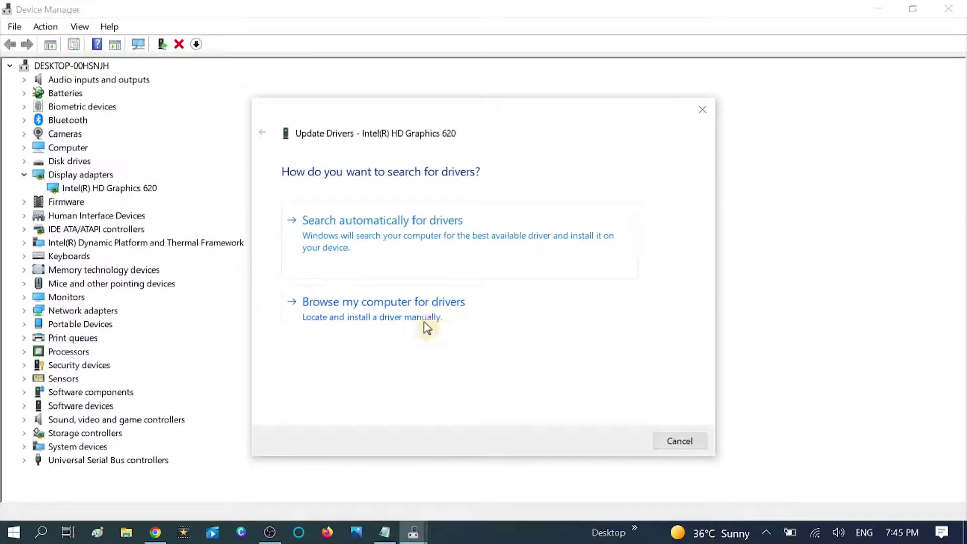
click(363, 315)
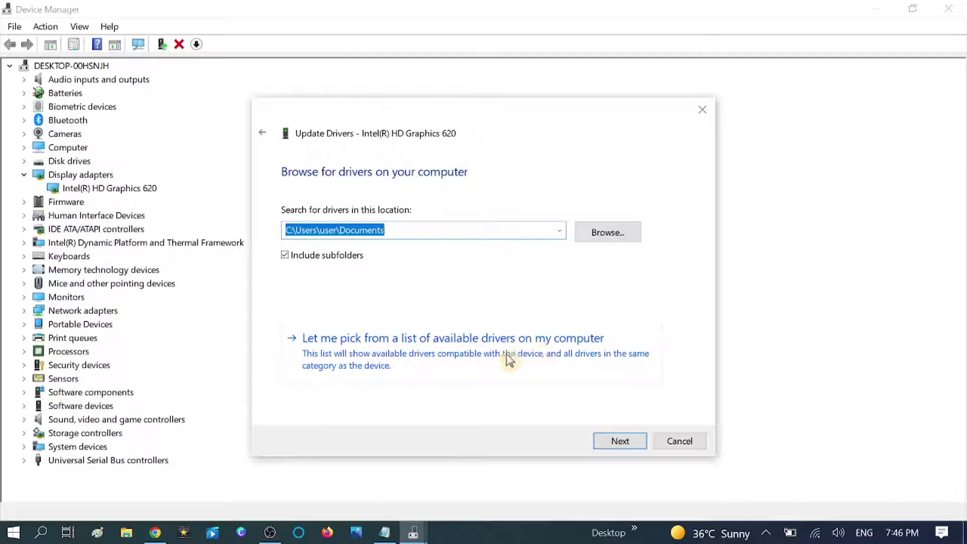
click(434, 341)
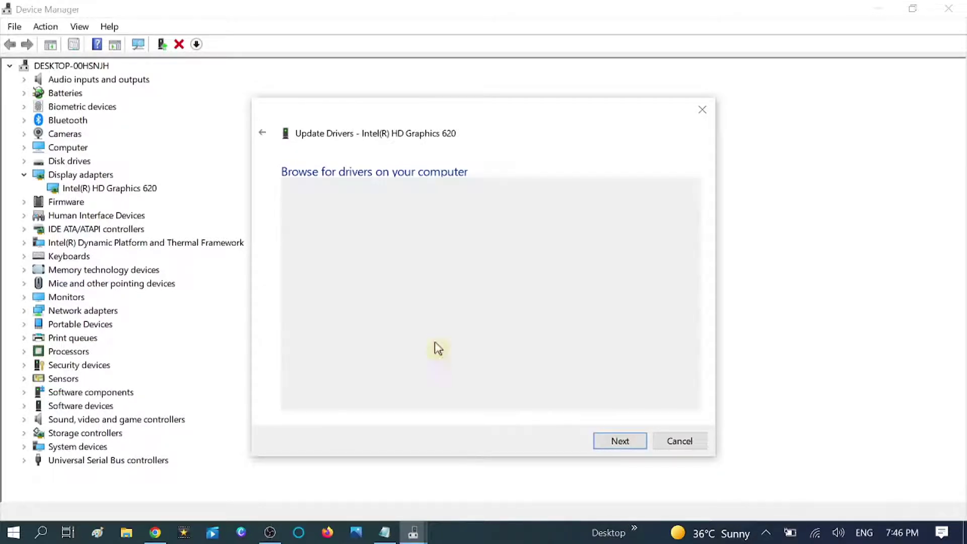
click(358, 301)
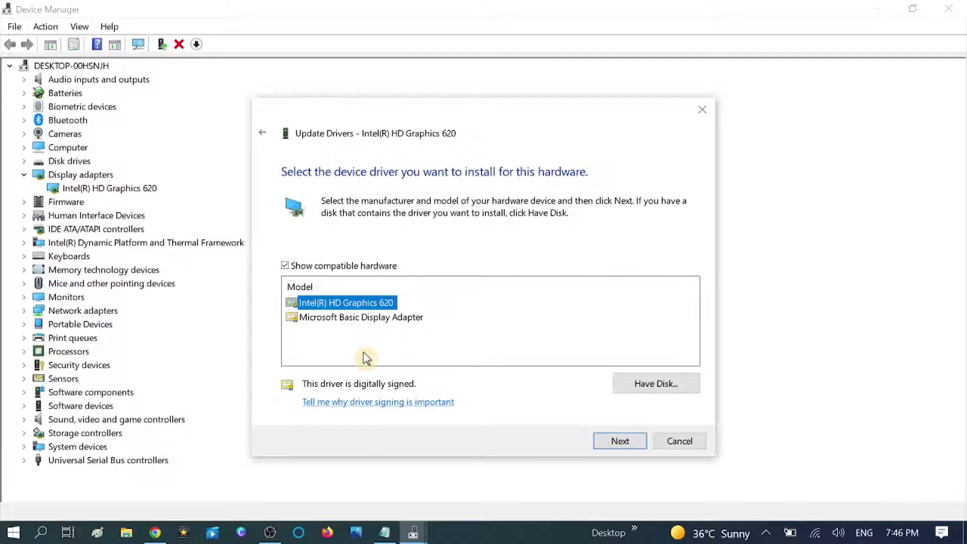
click(342, 322)
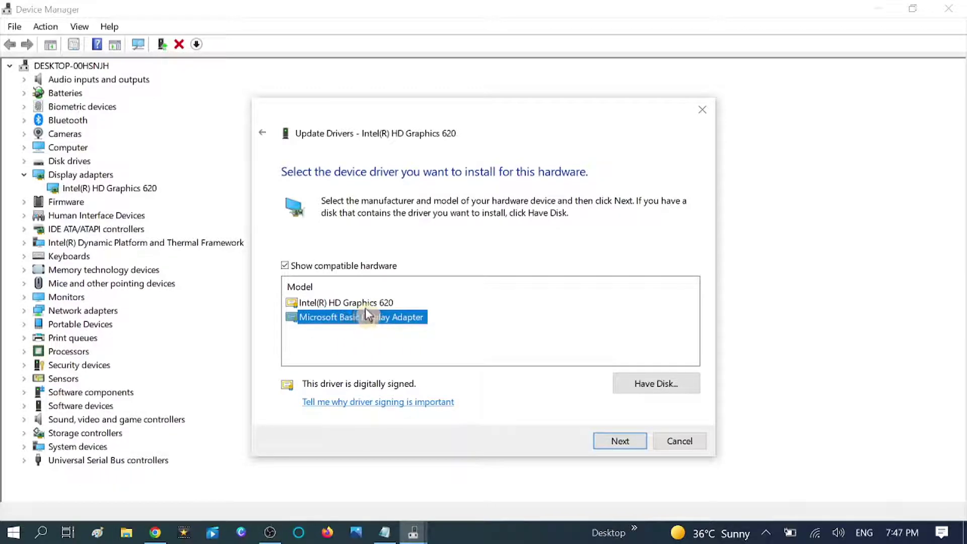
click(349, 305)
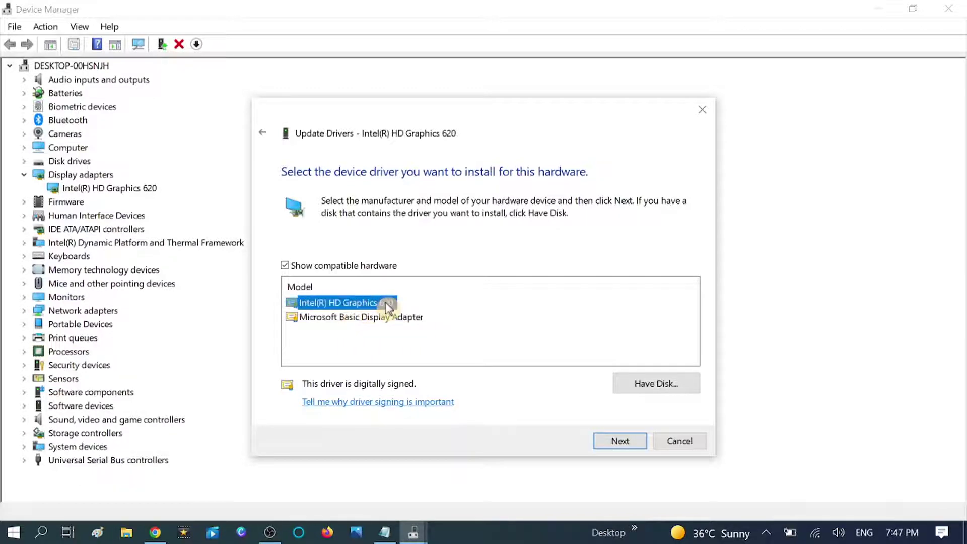
click(347, 318)
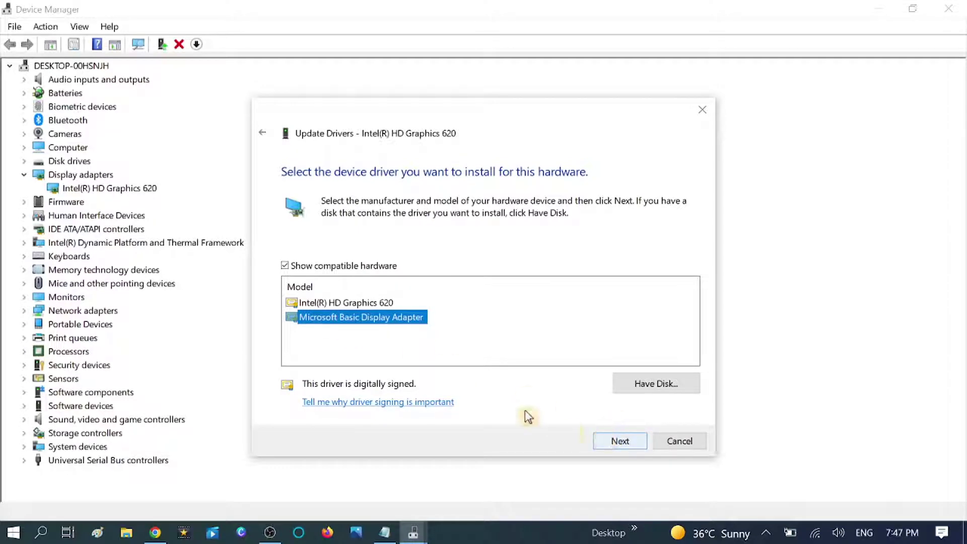
click(357, 304)
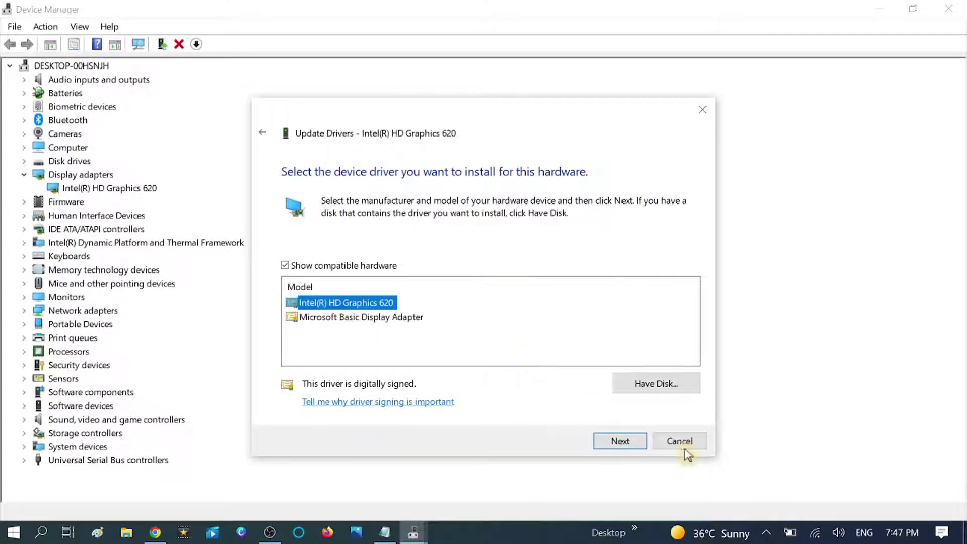
click(671, 441)
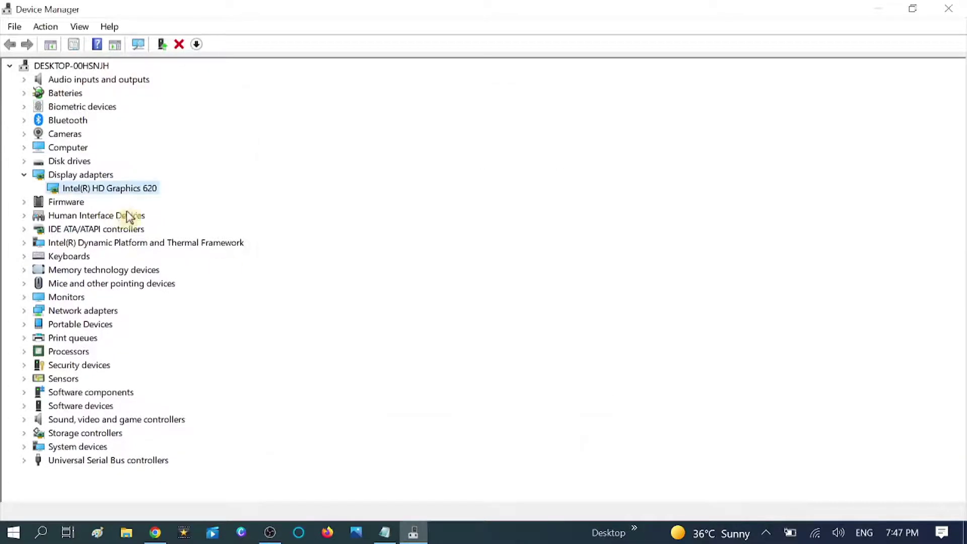
click(25, 175)
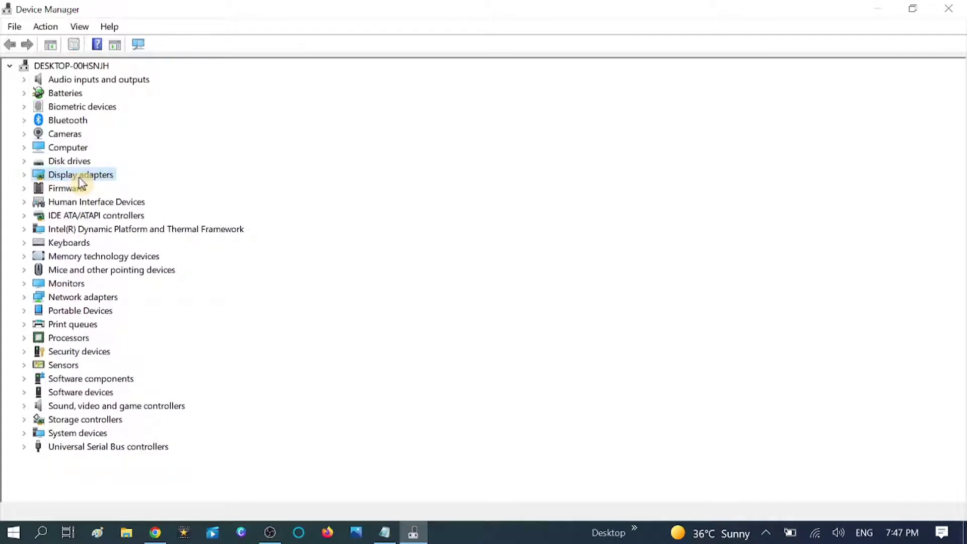
Run an automatic driver update search for the KINGSTON SUV400S37120G disk drive and close the wizard.
click(23, 161)
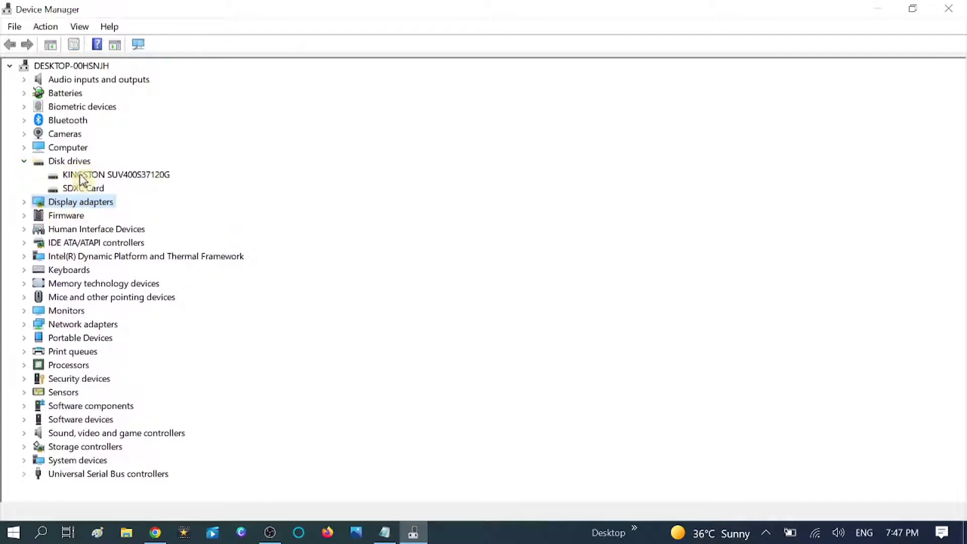
click(121, 177)
right_click(122, 177)
click(166, 185)
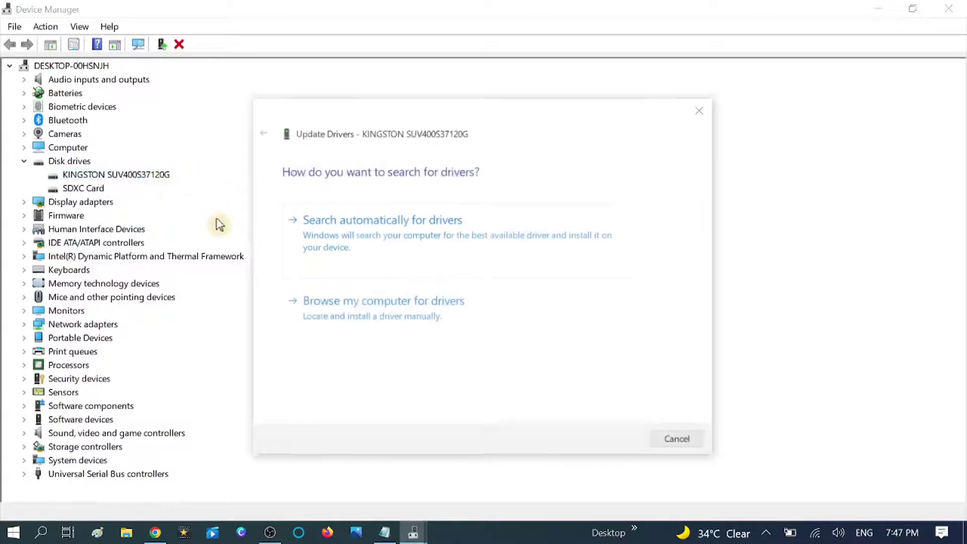
click(473, 253)
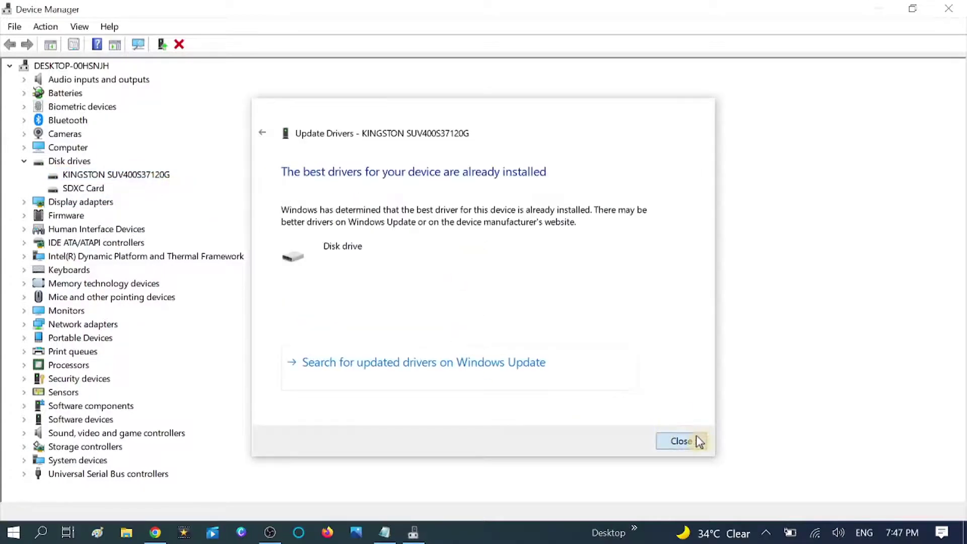
click(698, 442)
Run an automatic driver update search for the SDXC Card disk drive and close the wizard.
click(94, 188)
right_click(94, 189)
click(121, 196)
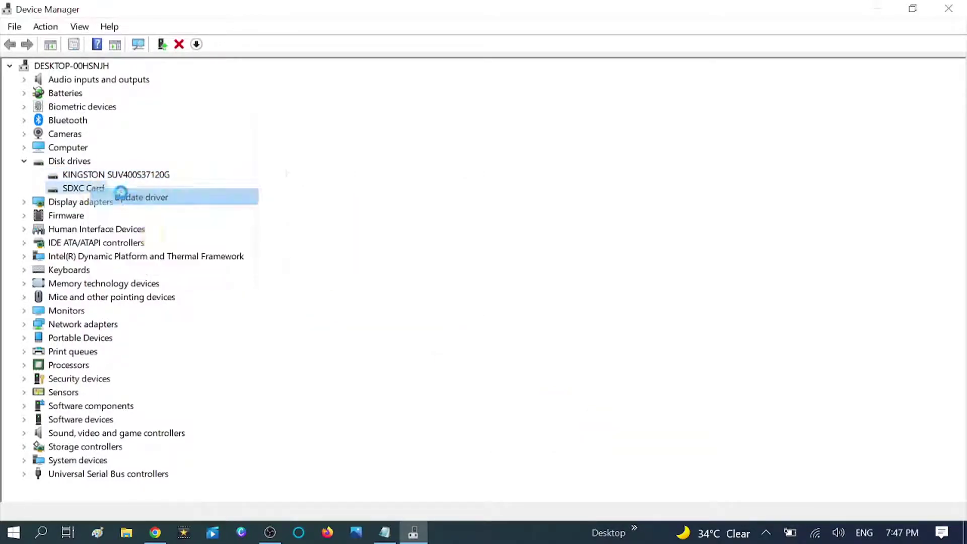
click(422, 238)
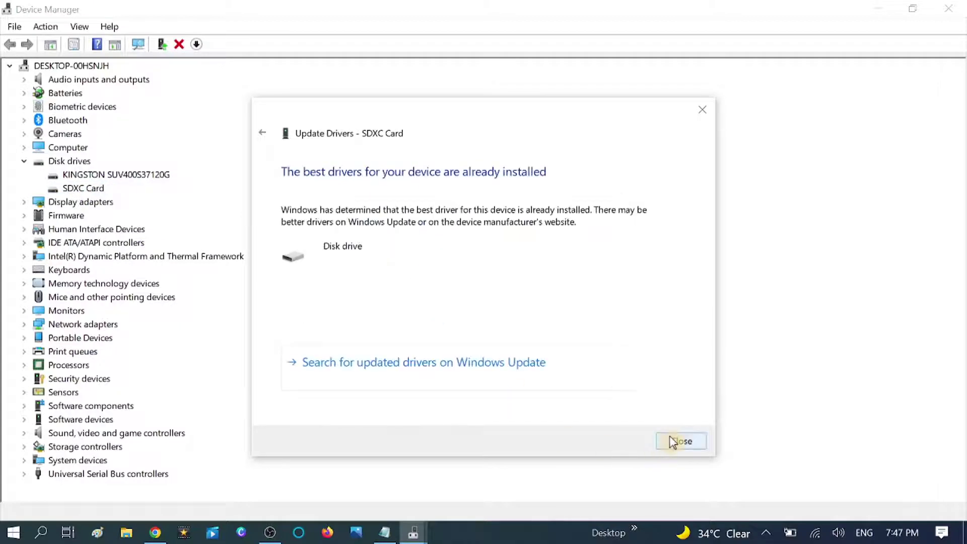
click(671, 440)
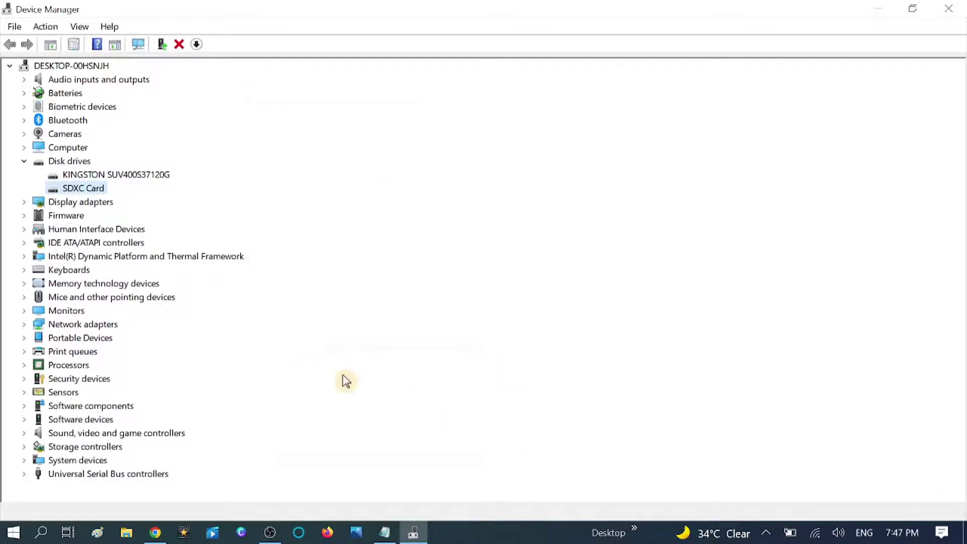
Run an automatic driver update search for the Generic PnP Monitor and close the wizard.
click(29, 310)
click(108, 325)
right_click(112, 325)
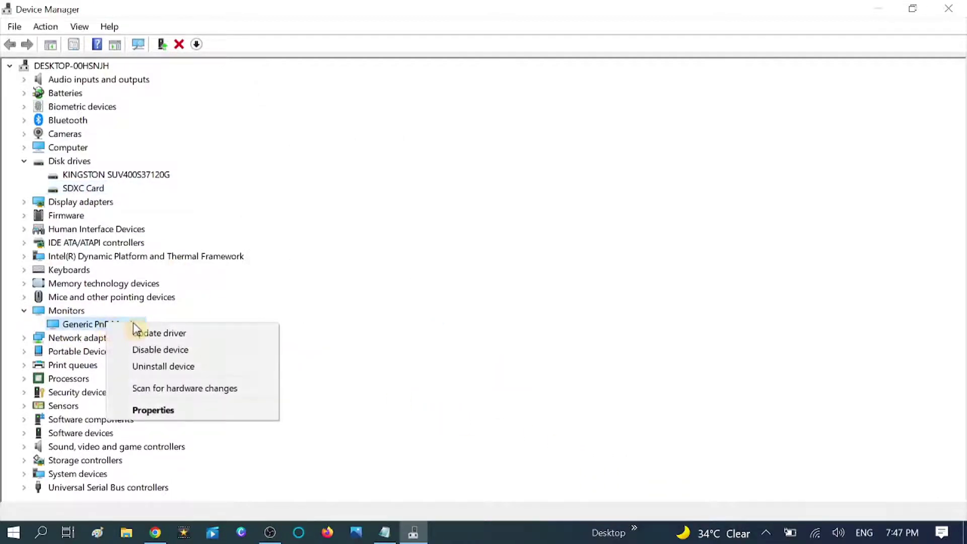
click(135, 332)
click(409, 240)
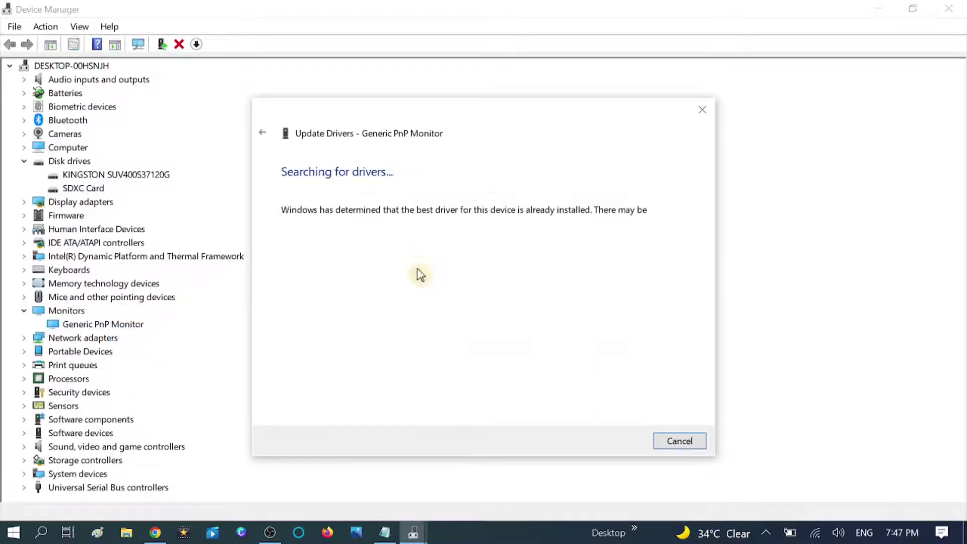
click(682, 444)
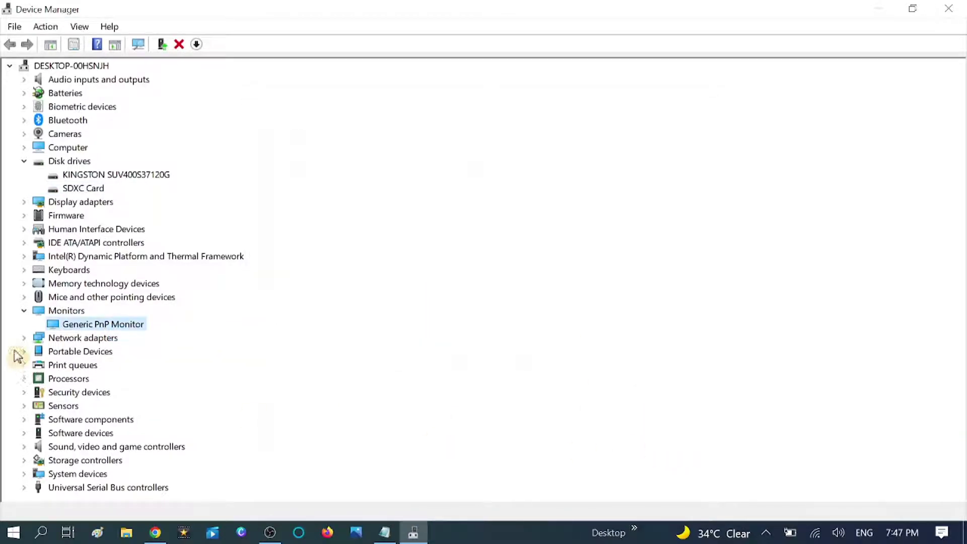
Collapse the Monitors and Disk drives categories and close Device Manager.
click(25, 310)
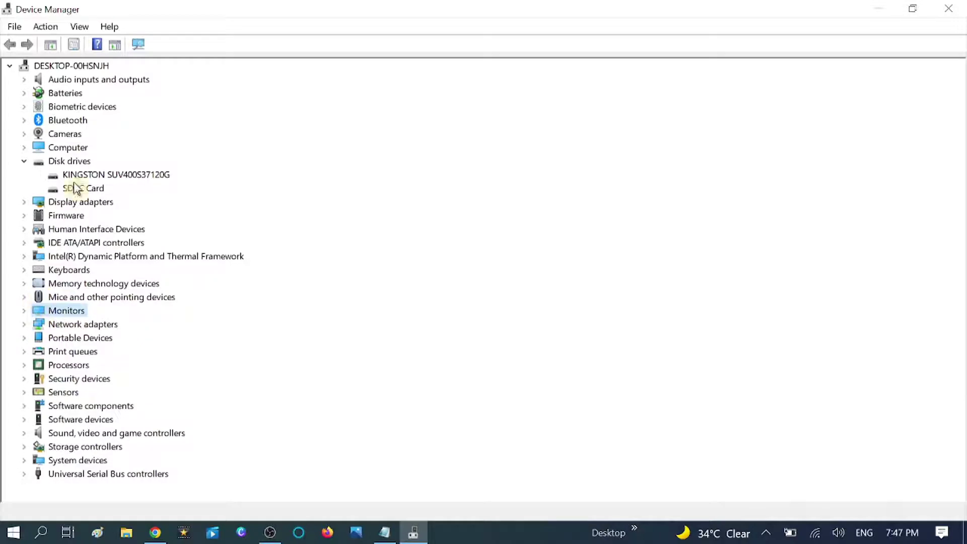
click(24, 161)
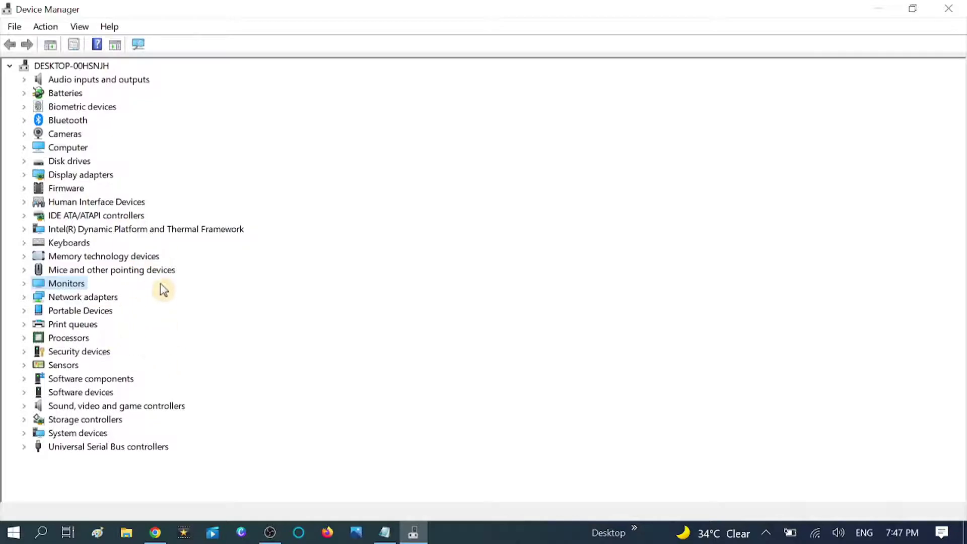
click(948, 9)
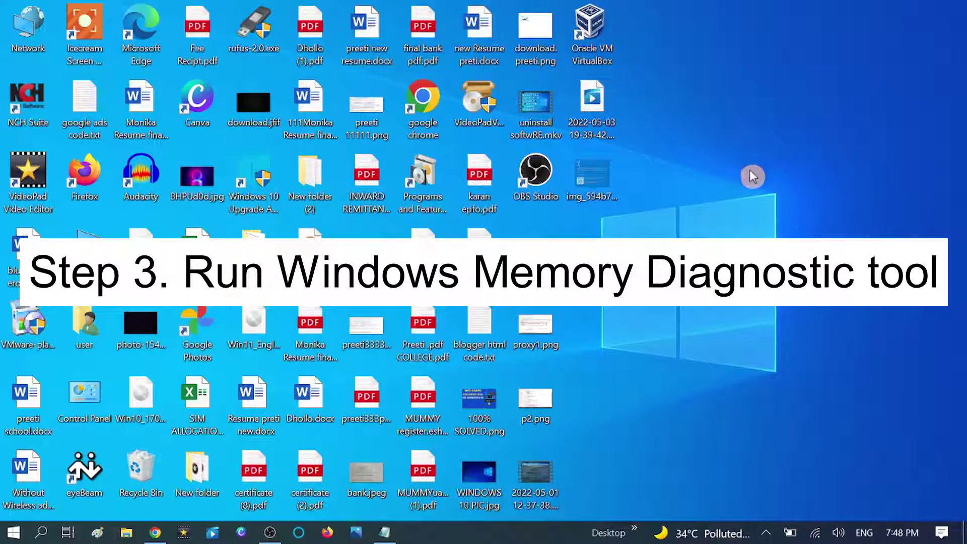
Open Windows Memory Diagnostic to view its restart and memory check options, and close it without starting a check.
click(41, 534)
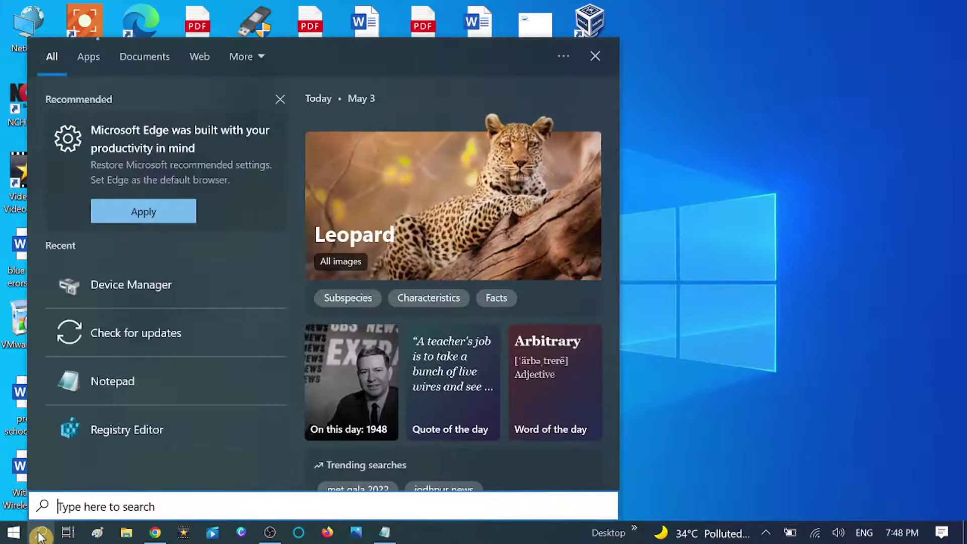
text(memor)
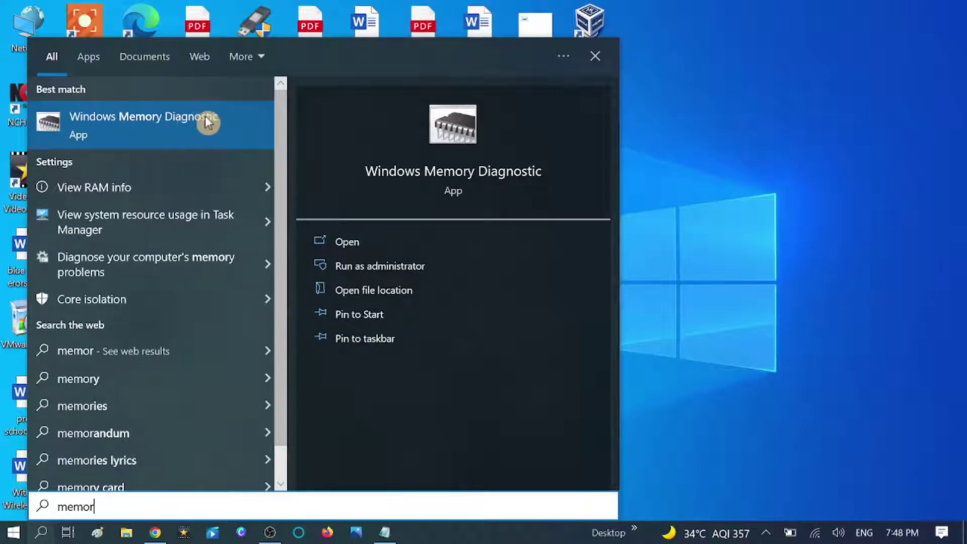
click(111, 119)
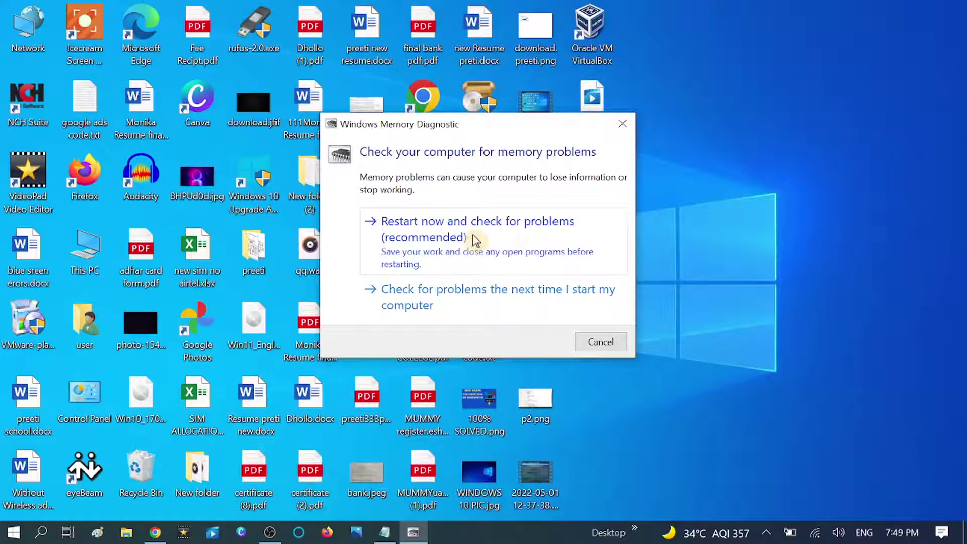
click(628, 130)
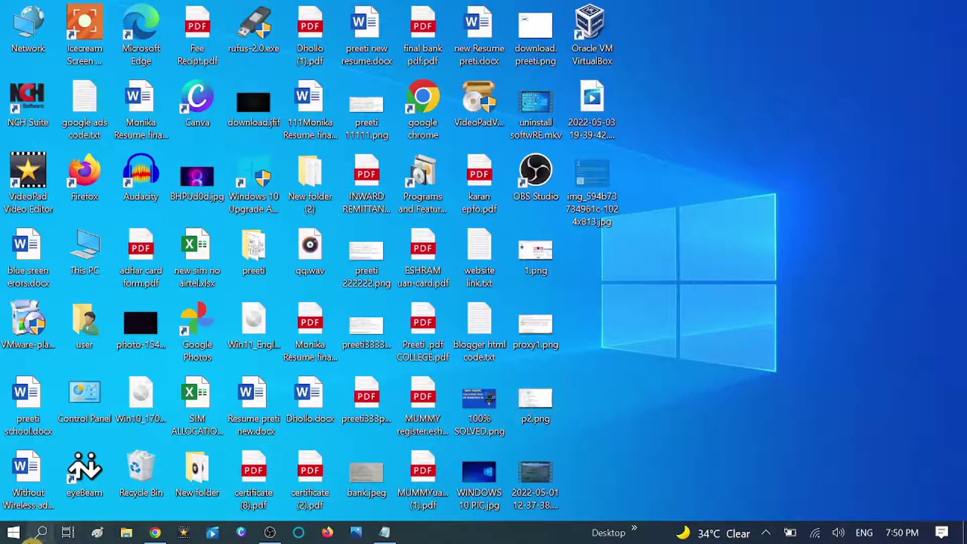
Open Virus & threat protection in Windows Security from the Update & Security settings.
click(15, 535)
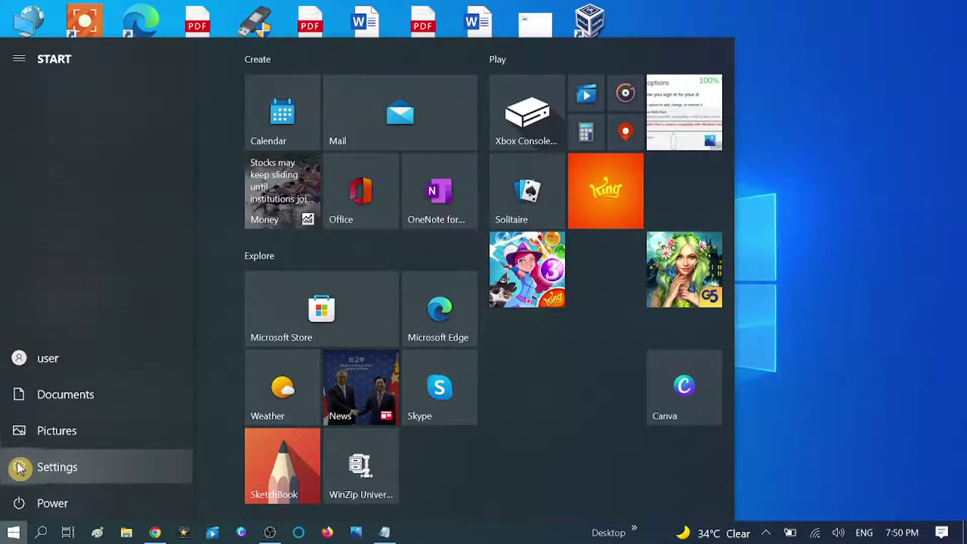
click(19, 467)
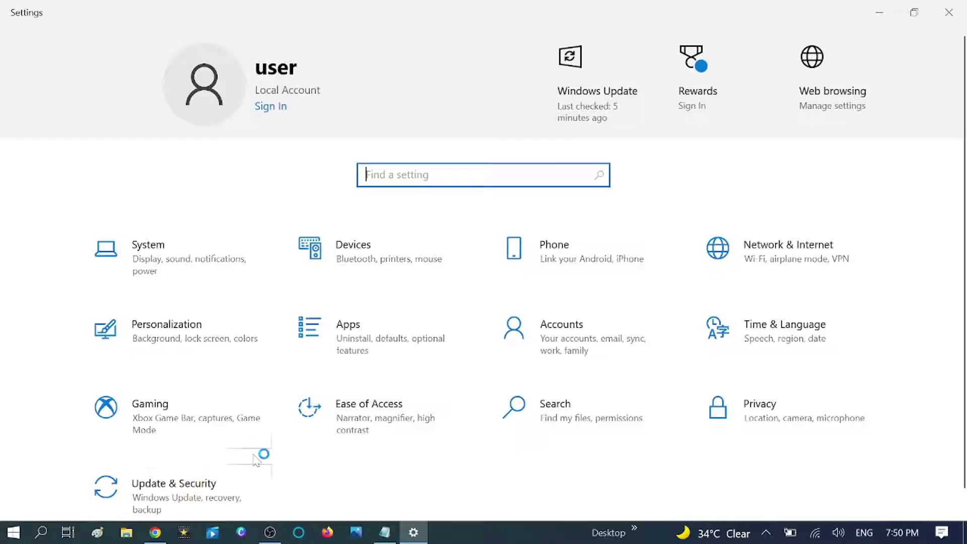
click(211, 476)
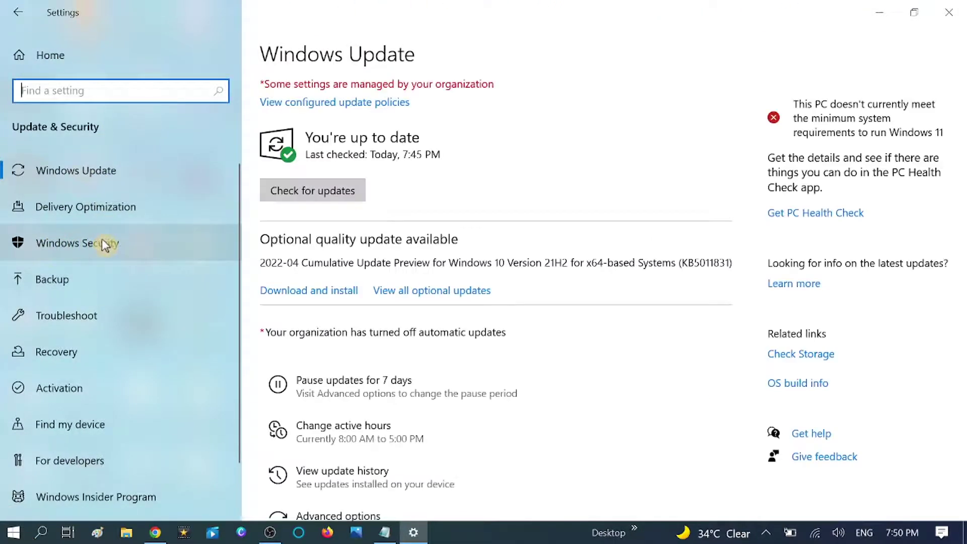
click(74, 243)
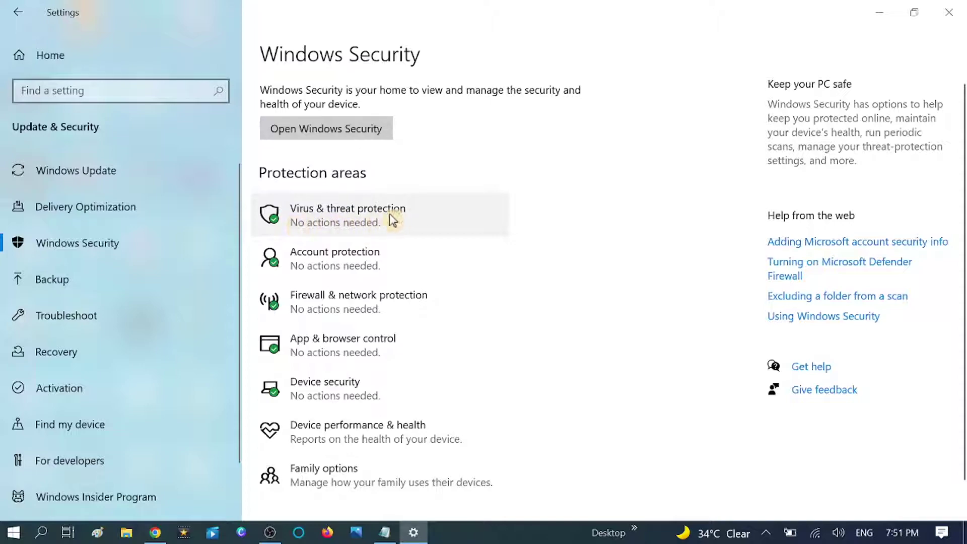
click(363, 220)
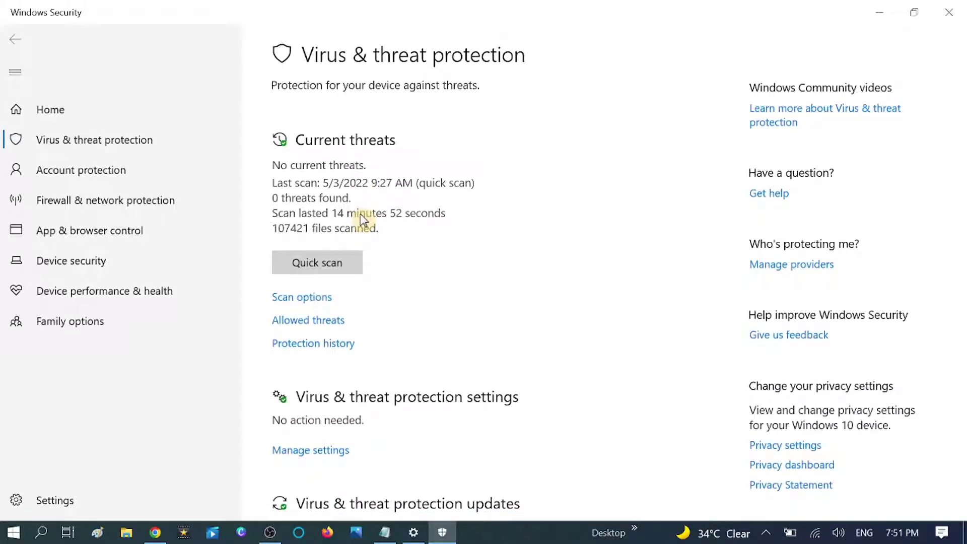
Examine the real-time, cloud-delivered and sample submission options in the Virus & threat protection settings, and return to the overview.
scroll(361, 213, down, 2)
scroll(356, 317, down, 3)
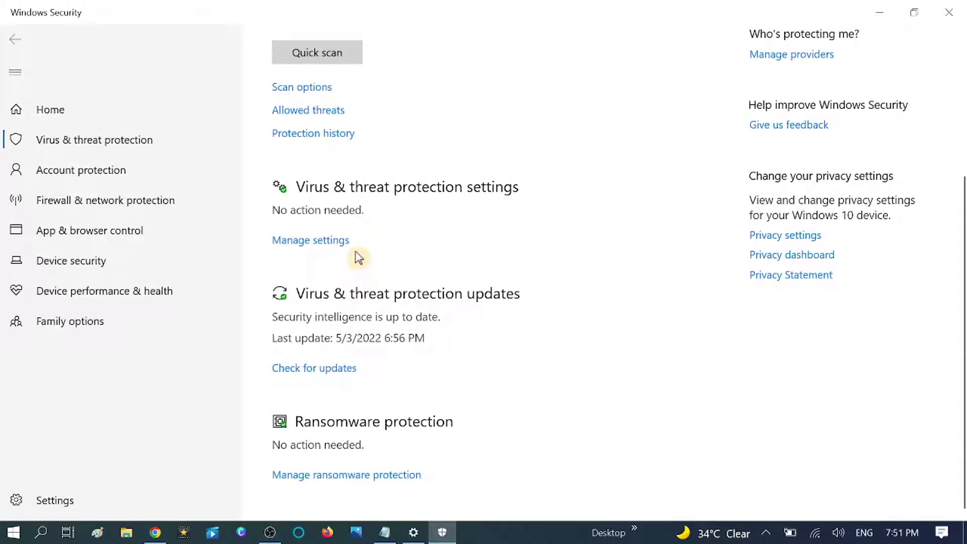
click(310, 242)
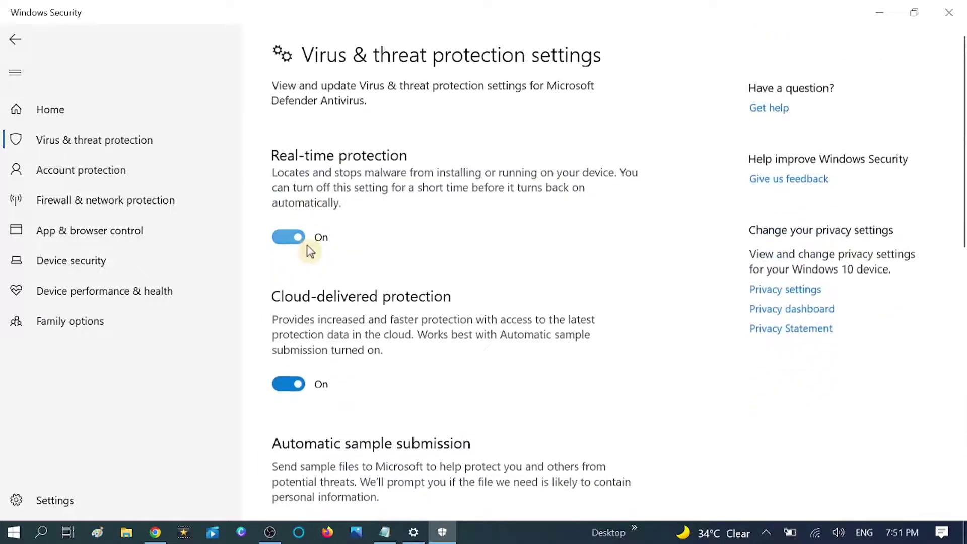
scroll(317, 319, down, 3)
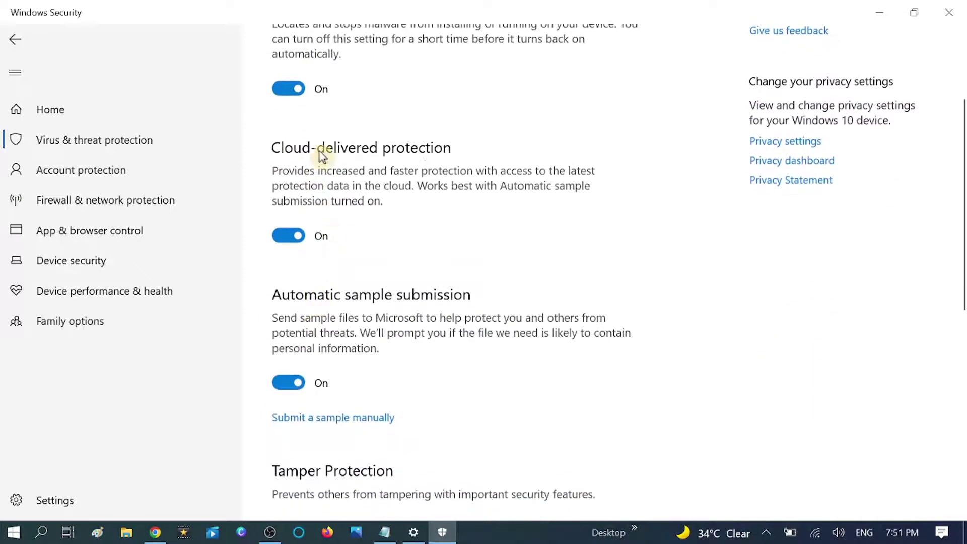
scroll(306, 381, up, 2)
click(28, 49)
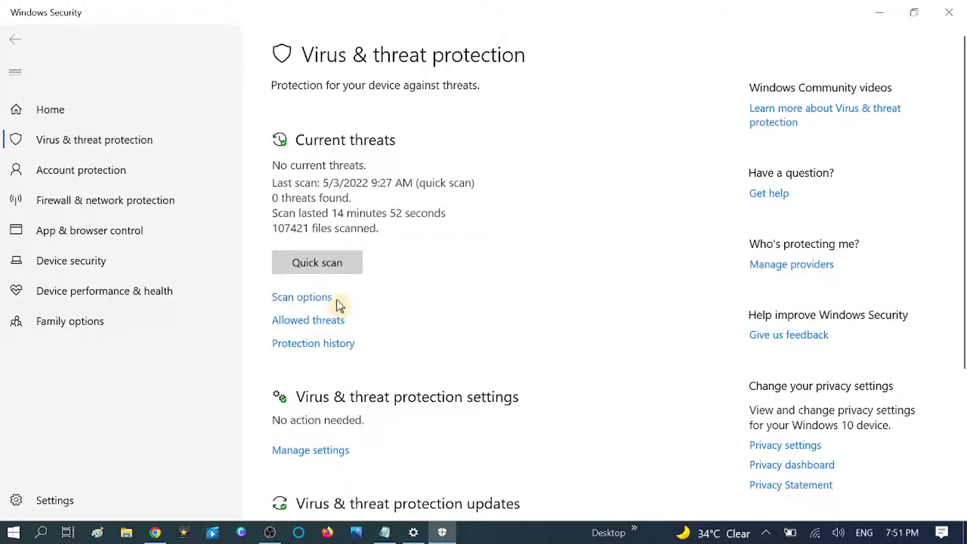
Start a full virus scan of the device from the scan options and cancel it while it is running.
click(301, 298)
scroll(559, 392, down, 1)
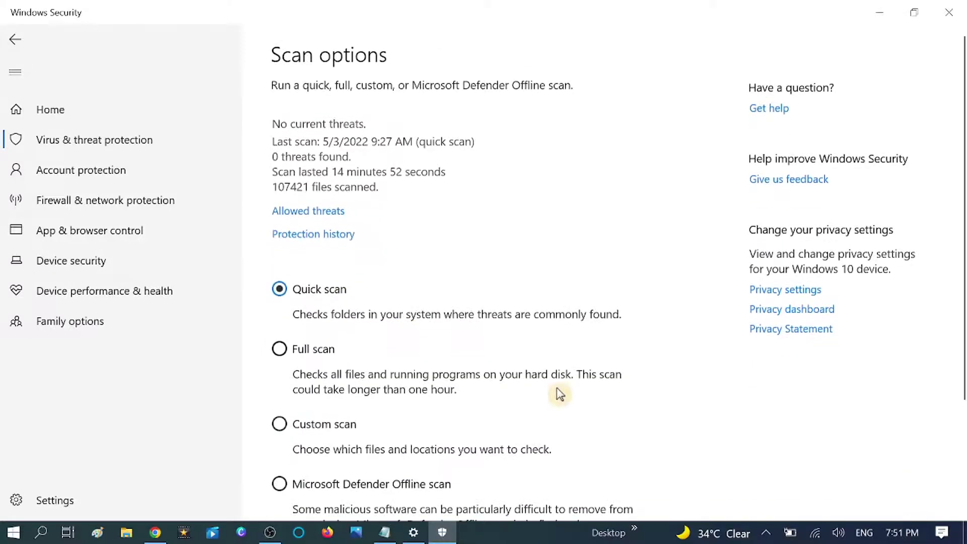
scroll(559, 393, down, 2)
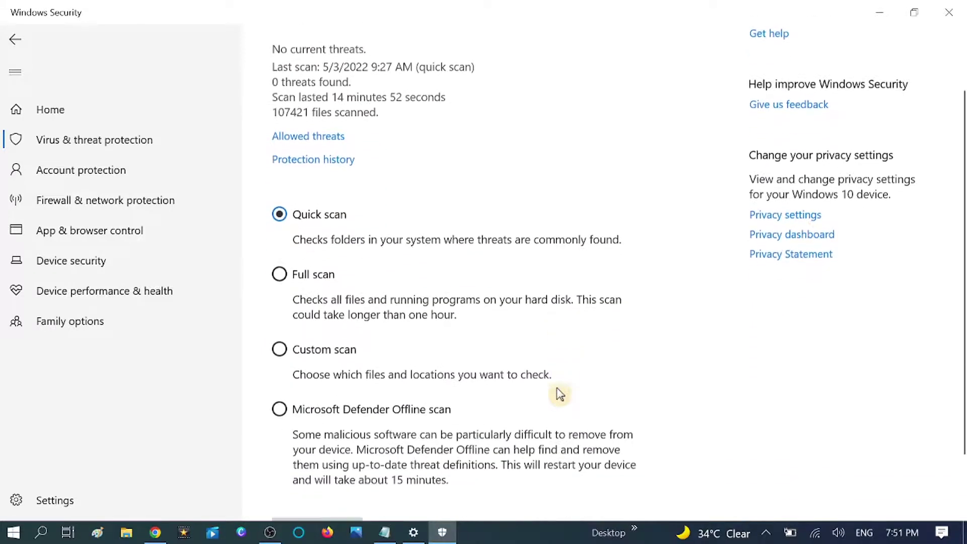
click(279, 274)
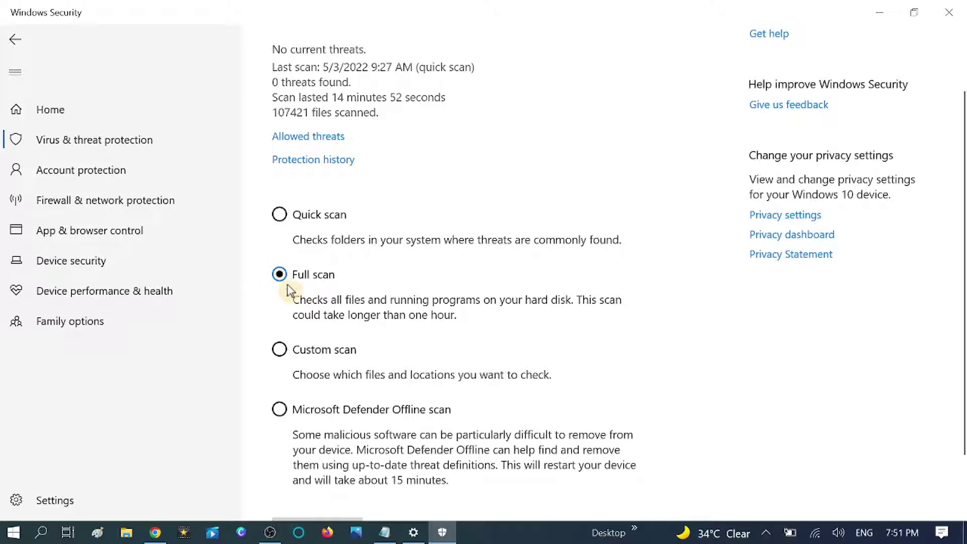
scroll(395, 291, down, 2)
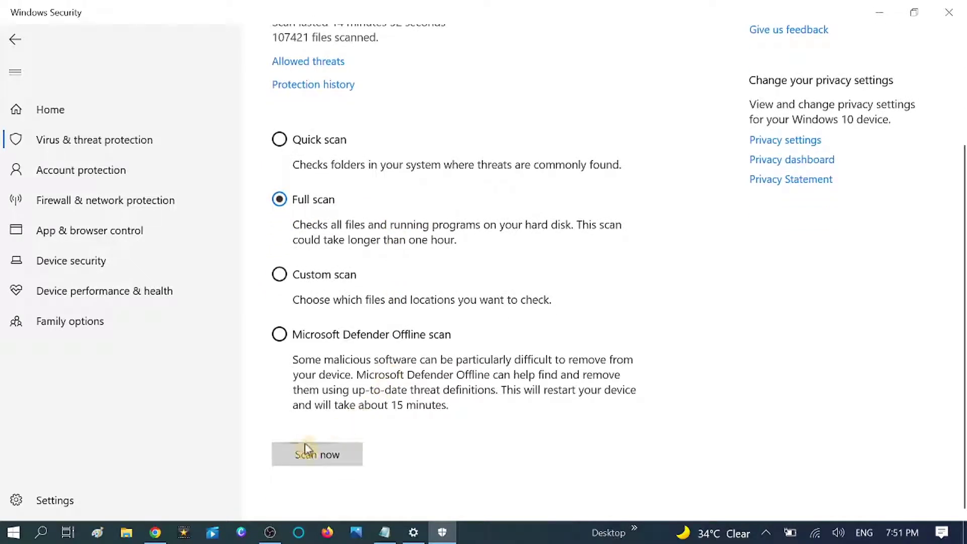
click(315, 454)
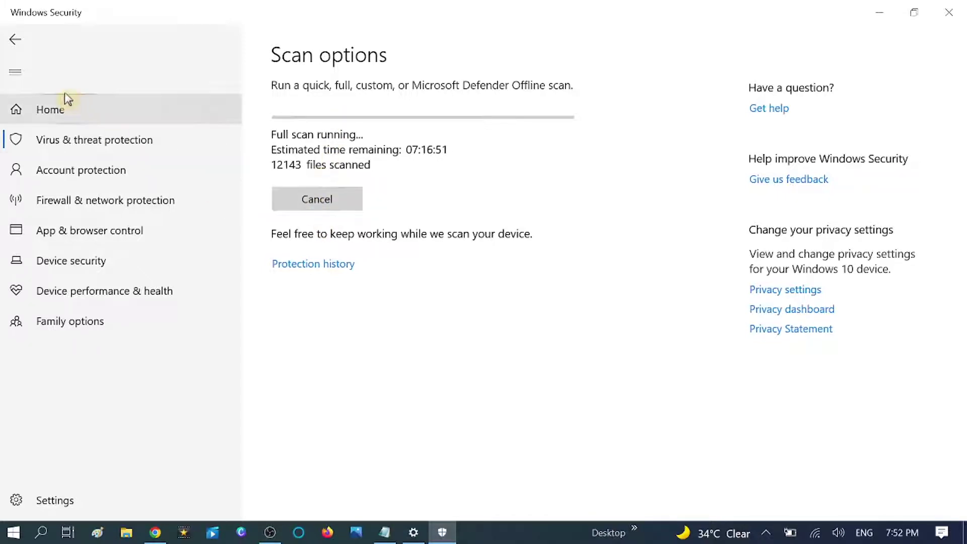
click(14, 41)
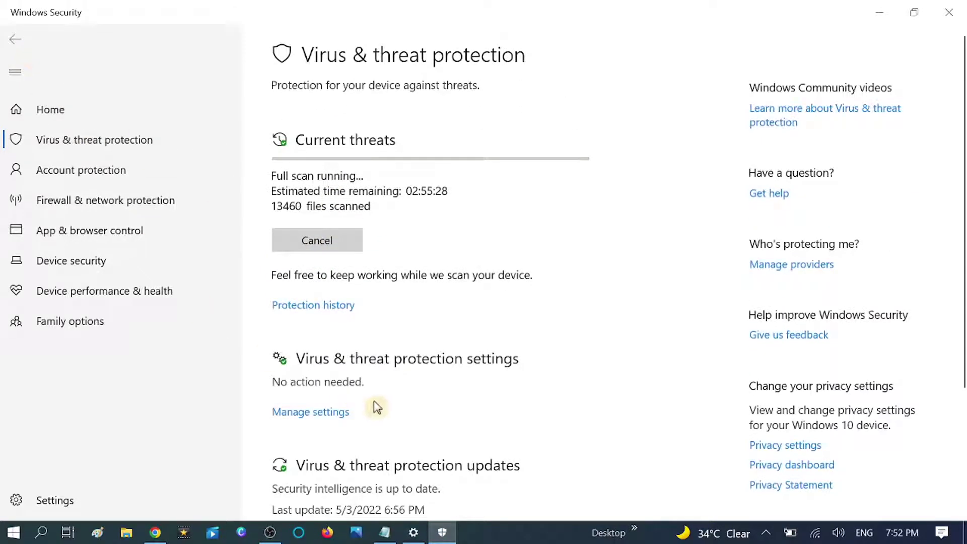
click(333, 242)
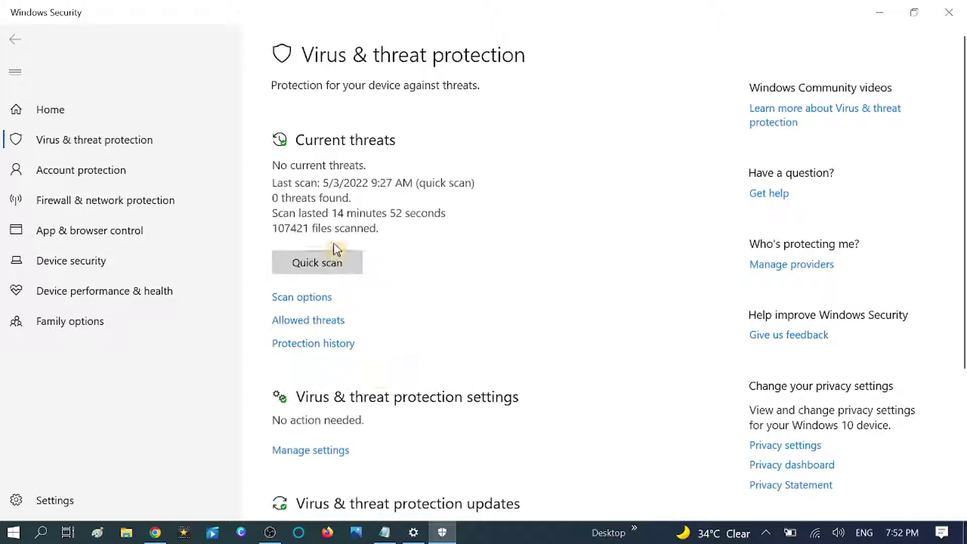
Select Microsoft Defender Offline scan in the scan options, and close Windows Security and Settings without starting it.
click(303, 298)
scroll(337, 375, down, 1)
scroll(337, 375, down, 3)
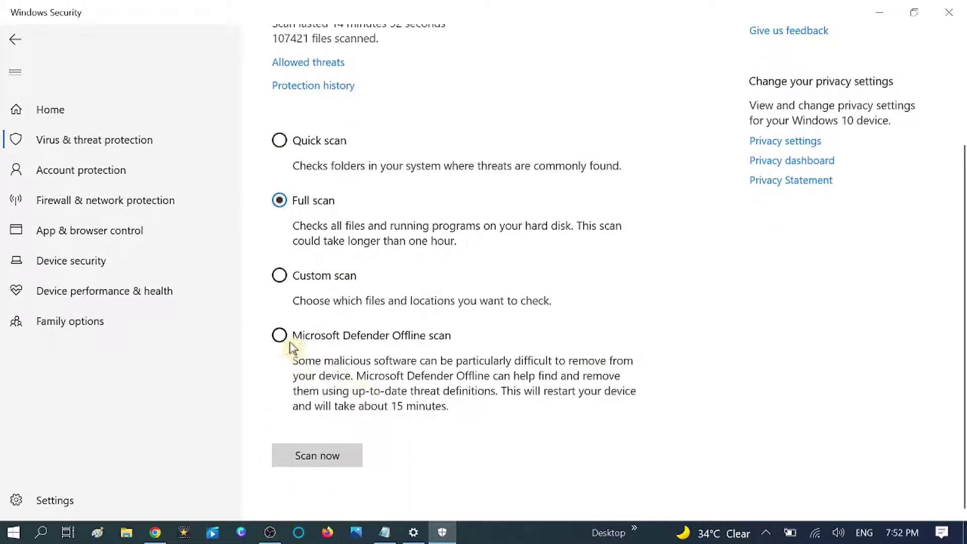
click(281, 339)
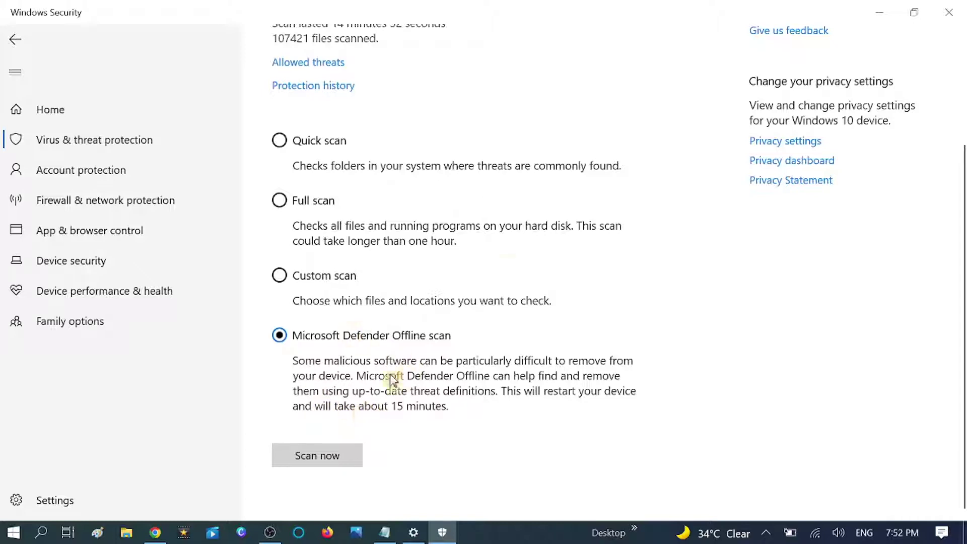
click(948, 12)
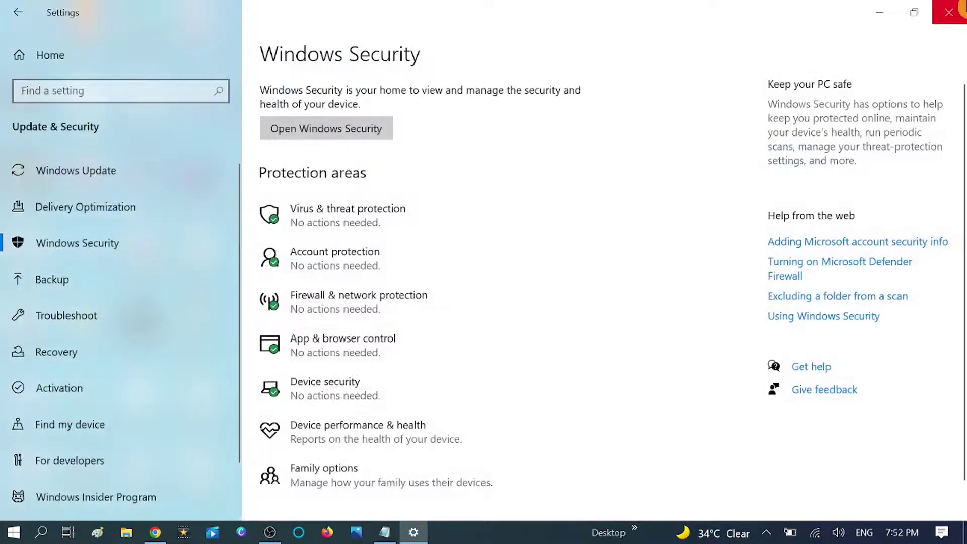
click(960, 10)
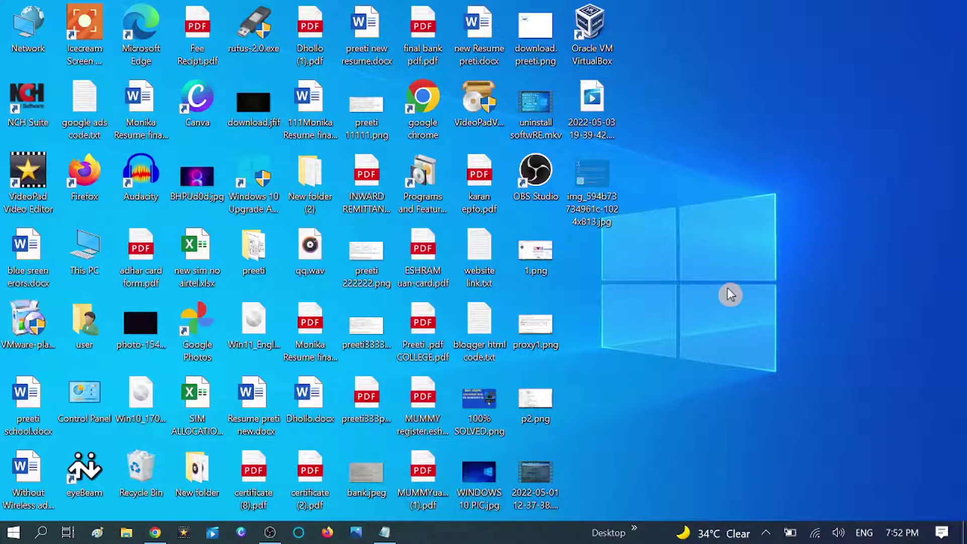
Open Command Prompt as administrator and run the system file check with sfc /scannow.
click(42, 533)
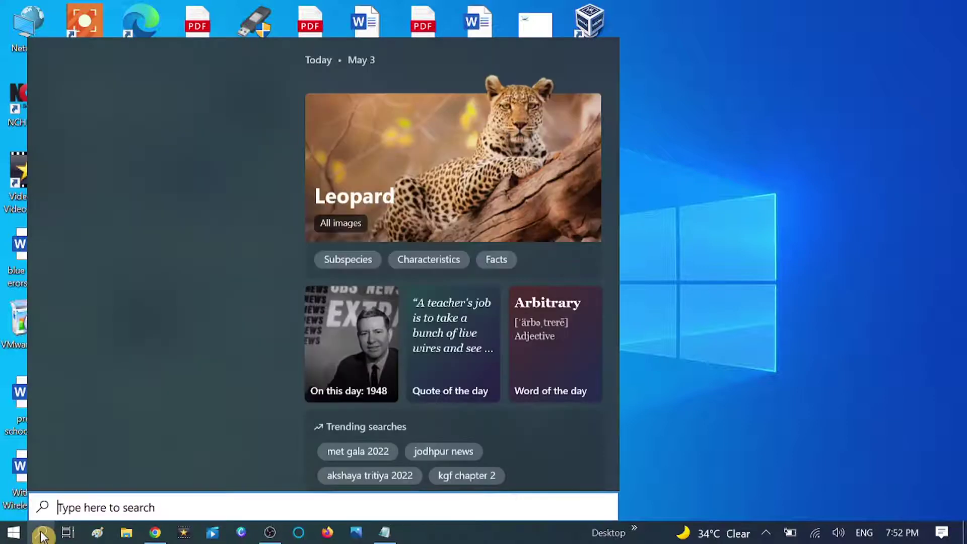
text(cmd)
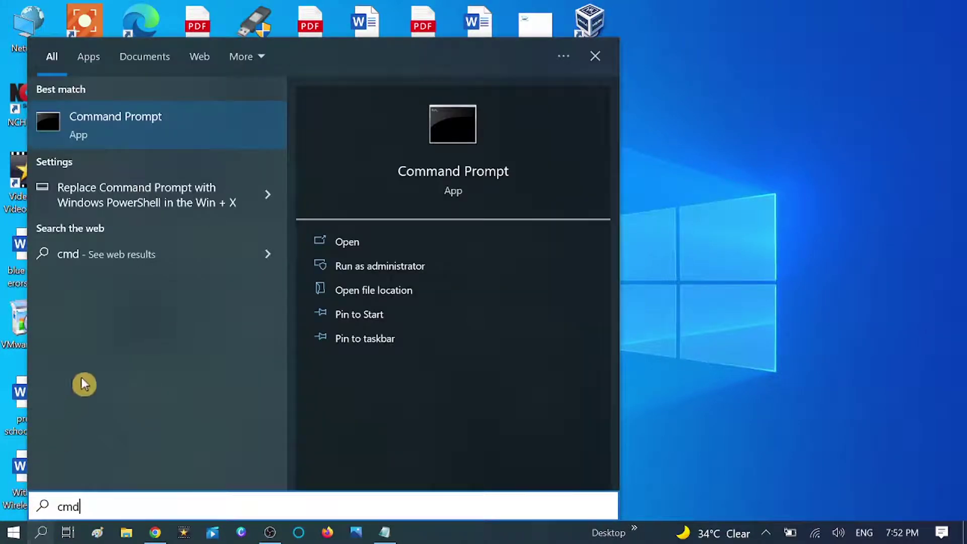
click(379, 266)
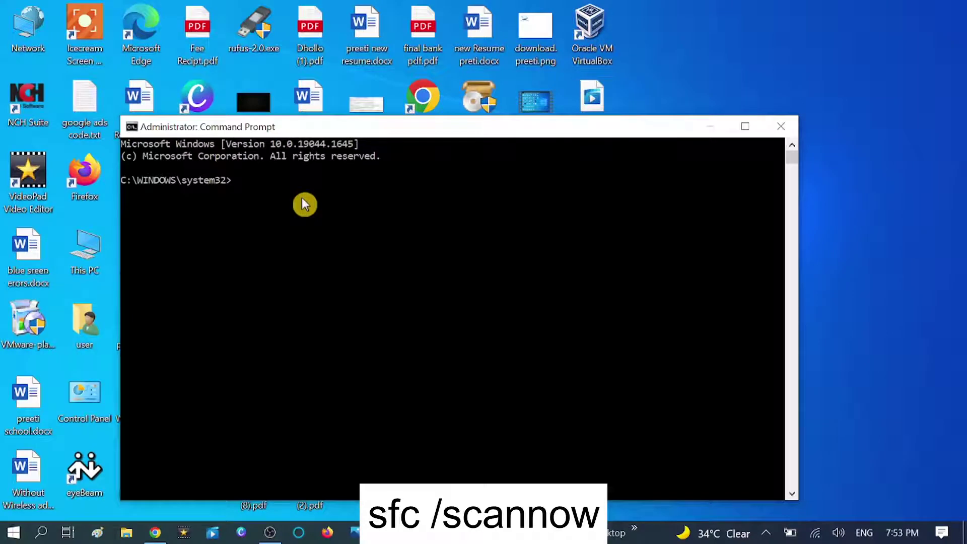
text(sfc /scannow)
key(Return)
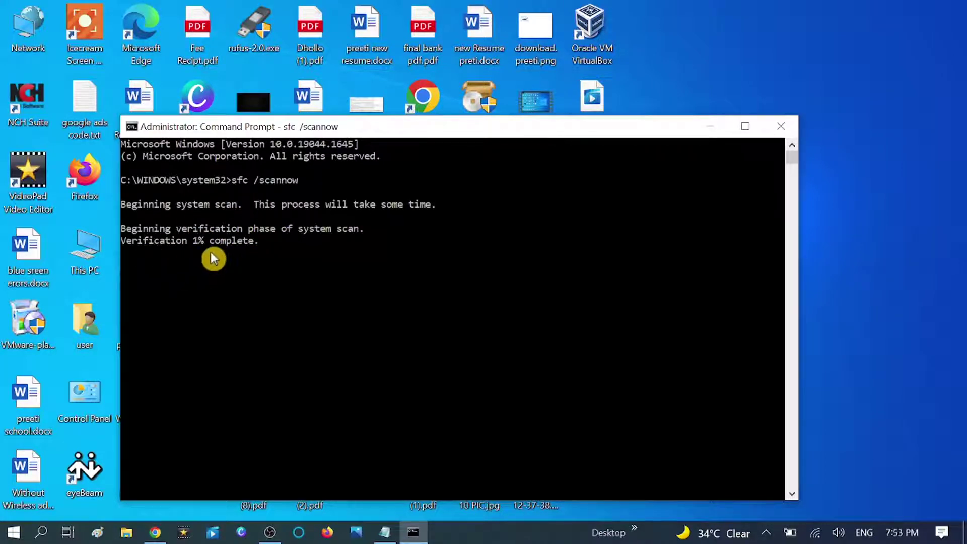
drag(430, 132, 477, 83)
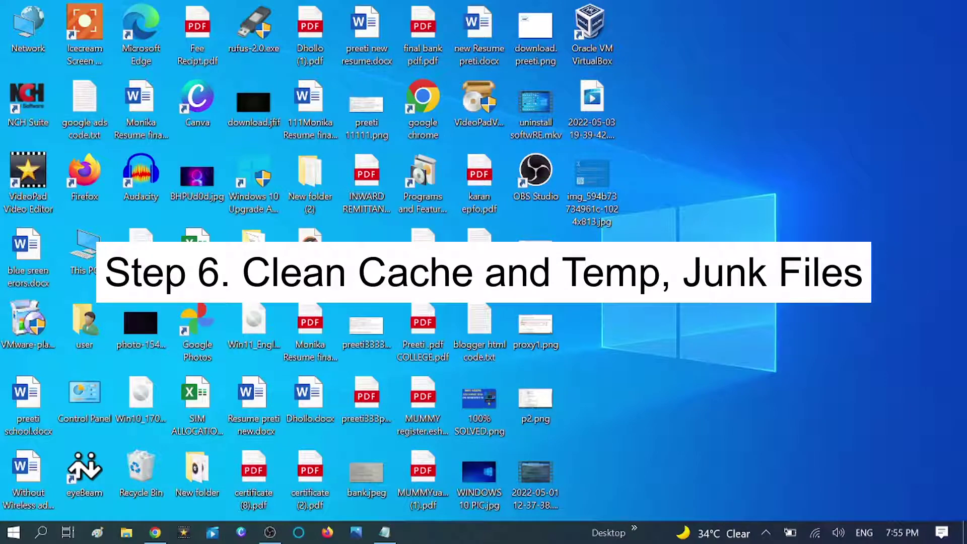
Open the properties of Local Disk (C:) from This PC and start Disk Cleanup for the drive.
click(126, 535)
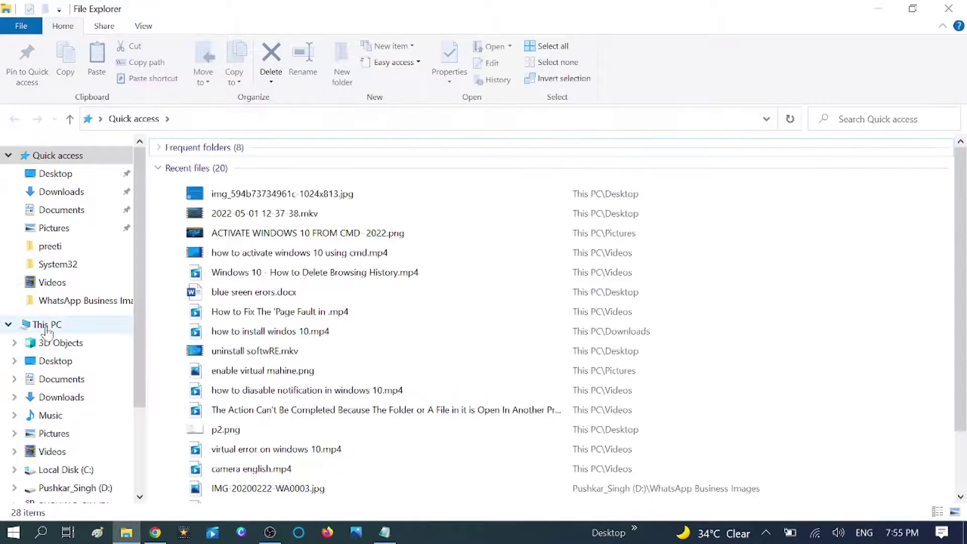
click(46, 327)
click(277, 285)
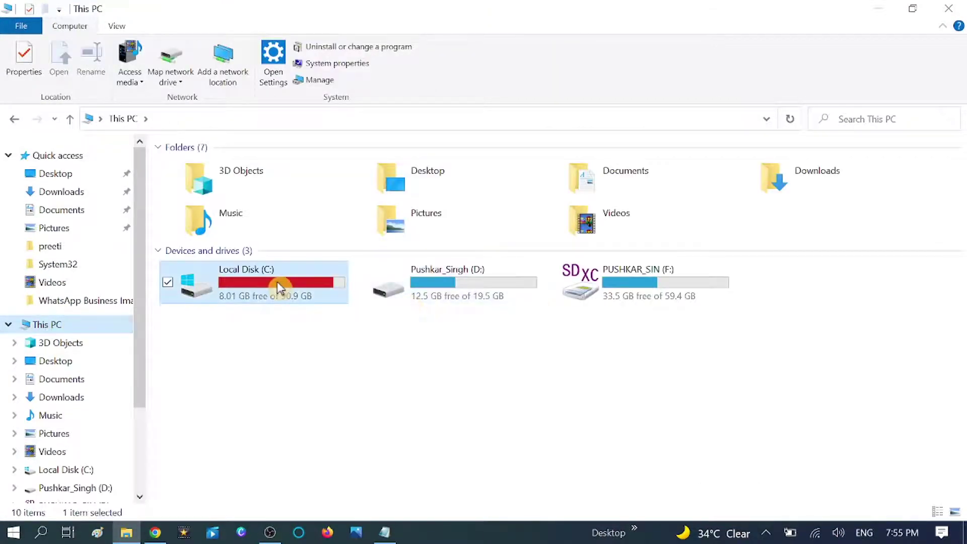
right_click(277, 285)
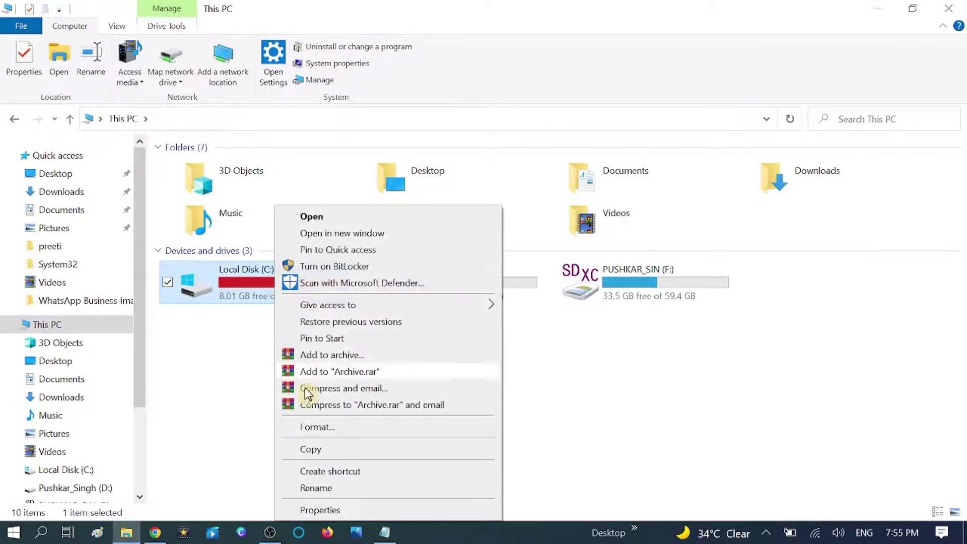
click(316, 509)
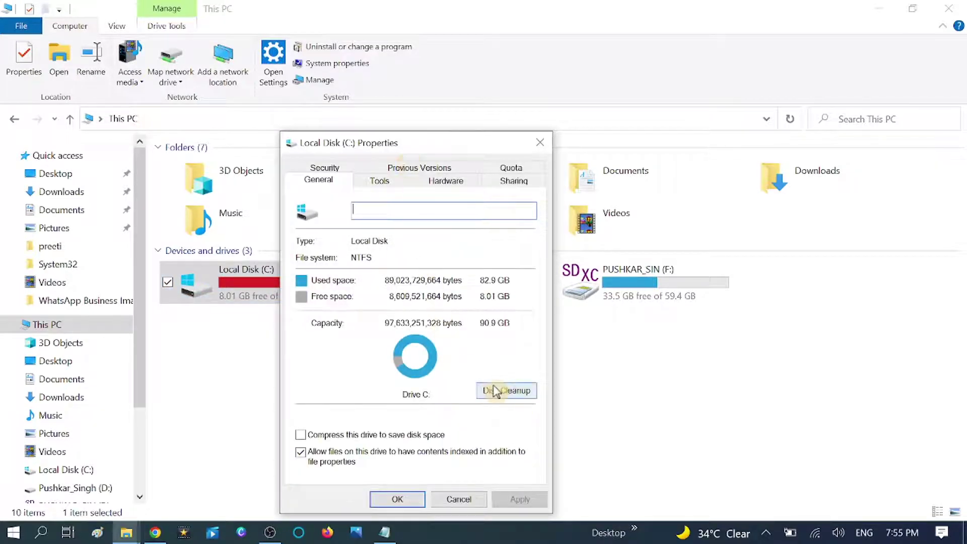
click(511, 393)
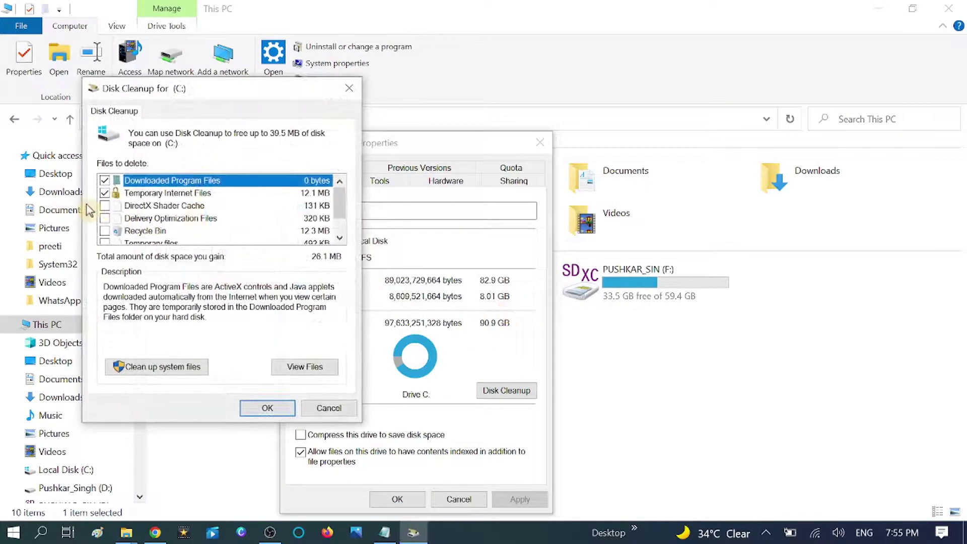
Add DirectX Shader Cache, Delivery Optimization Files, Recycle Bin and Temporary files to the cleanup selection, and permanently delete the selected files.
click(105, 206)
click(105, 218)
scroll(106, 221, down, 1)
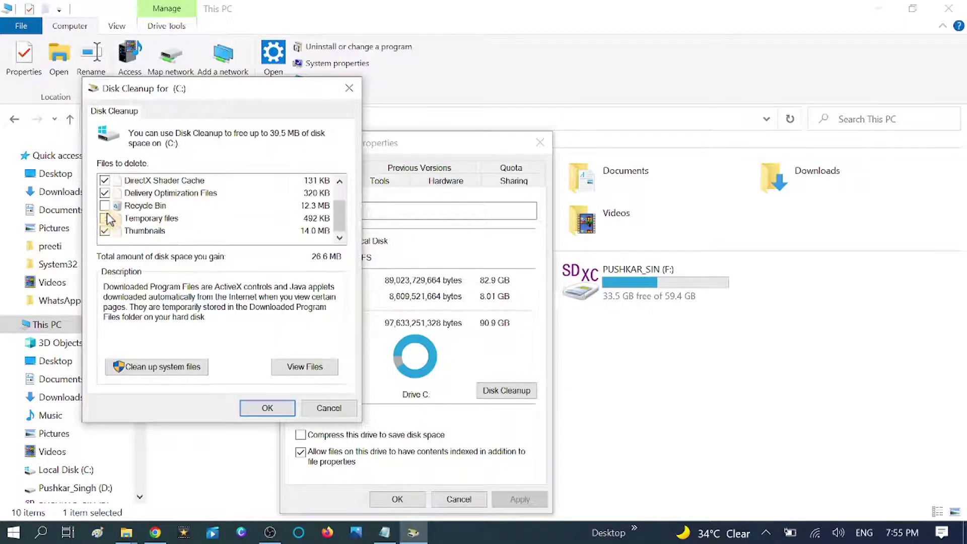
click(105, 206)
click(105, 219)
scroll(157, 222, up, 1)
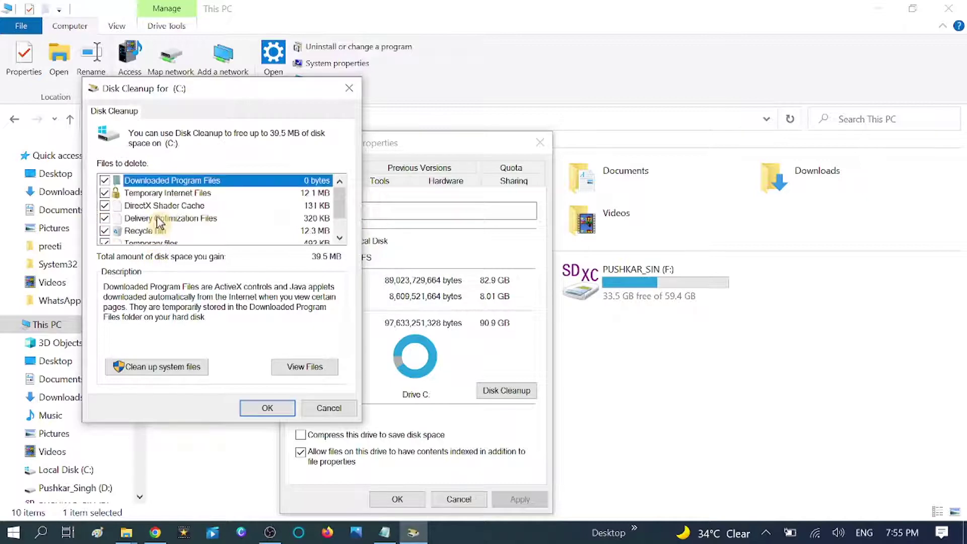
click(267, 408)
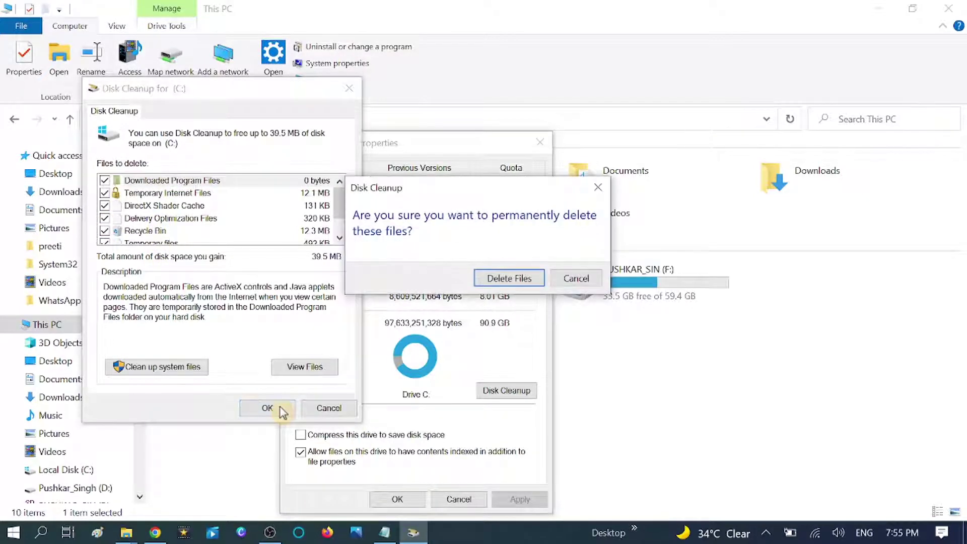
click(506, 280)
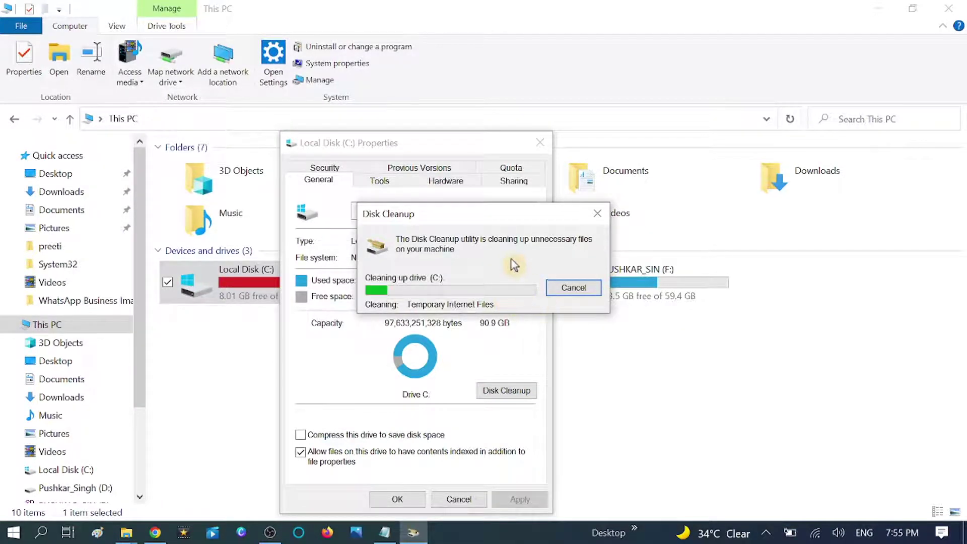
Open the Windows Temp folder with the Run command temp and select all of its files.
key(super+r)
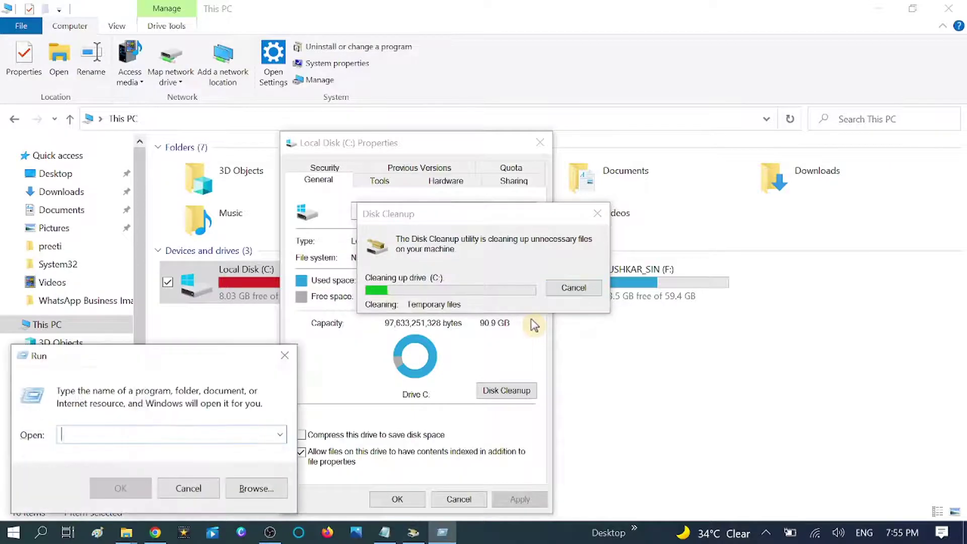
text(temp)
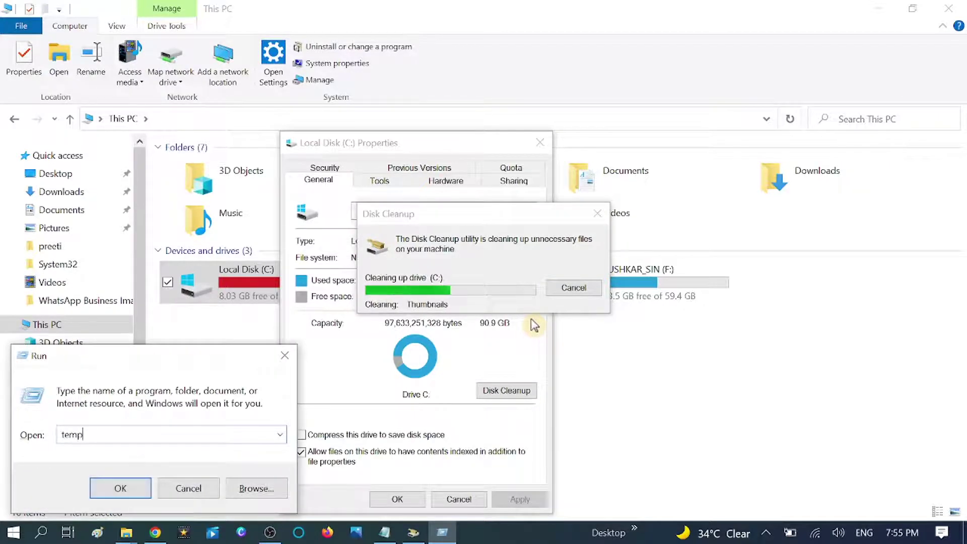
key(Return)
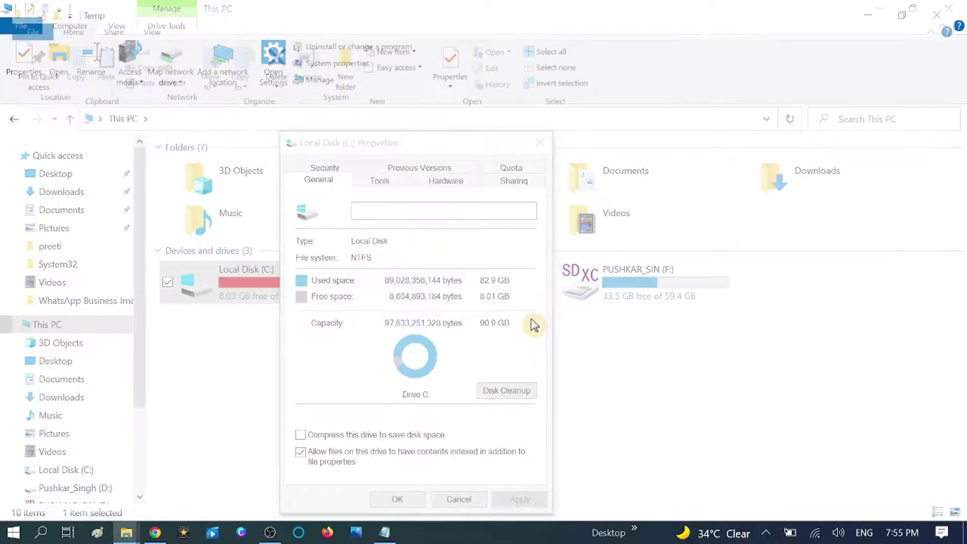
scroll(580, 283, down, 20)
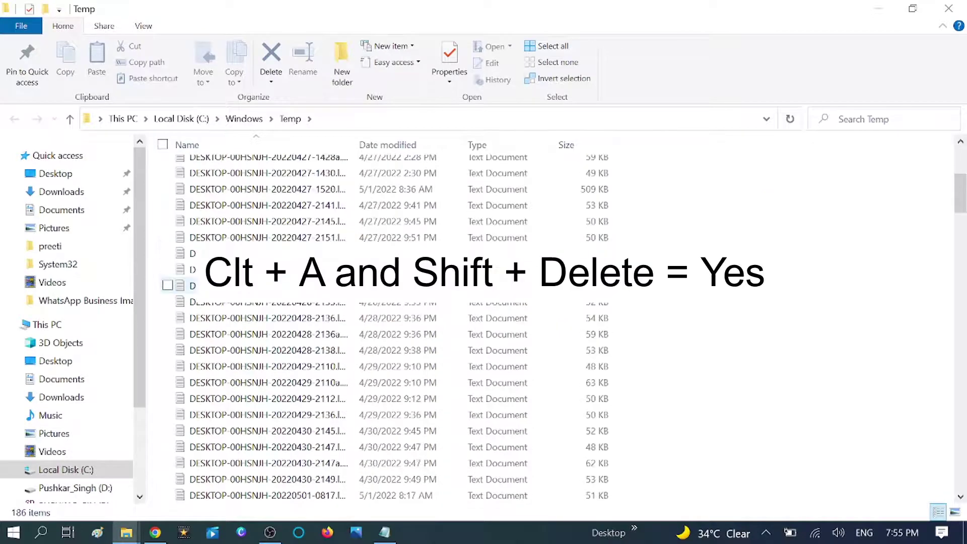
scroll(582, 304, down, 5)
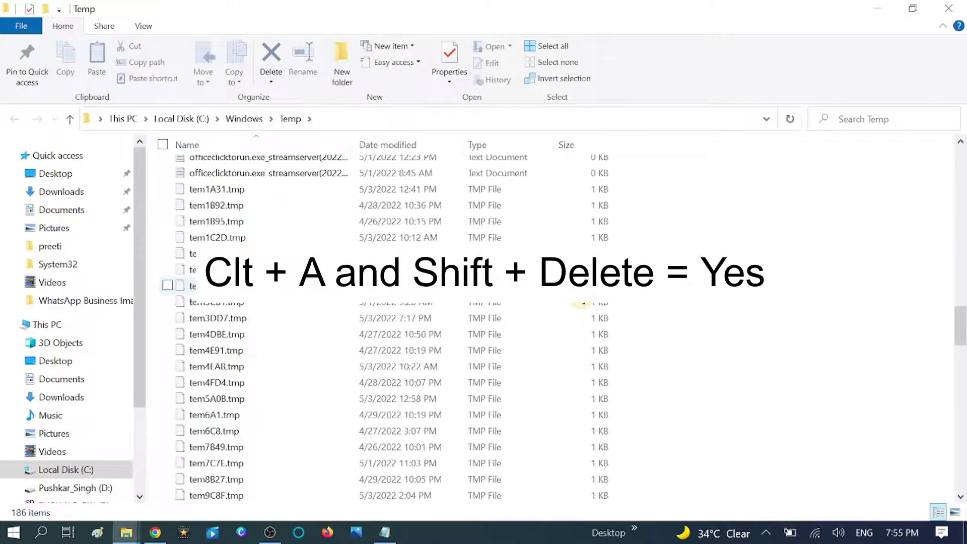
key(ctrl+a)
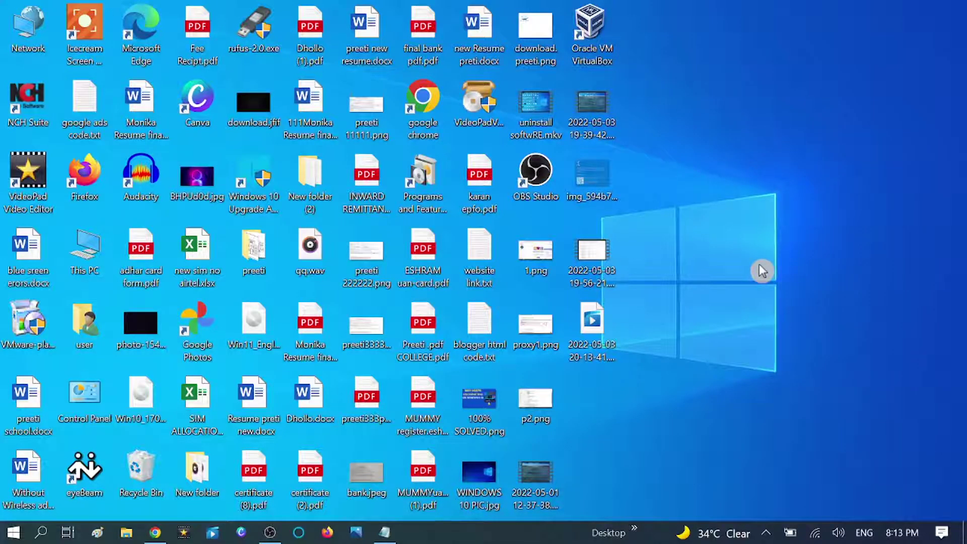
Open the Windows Prefetch folder with the Run command prefetch and select all of its files.
key(super+r)
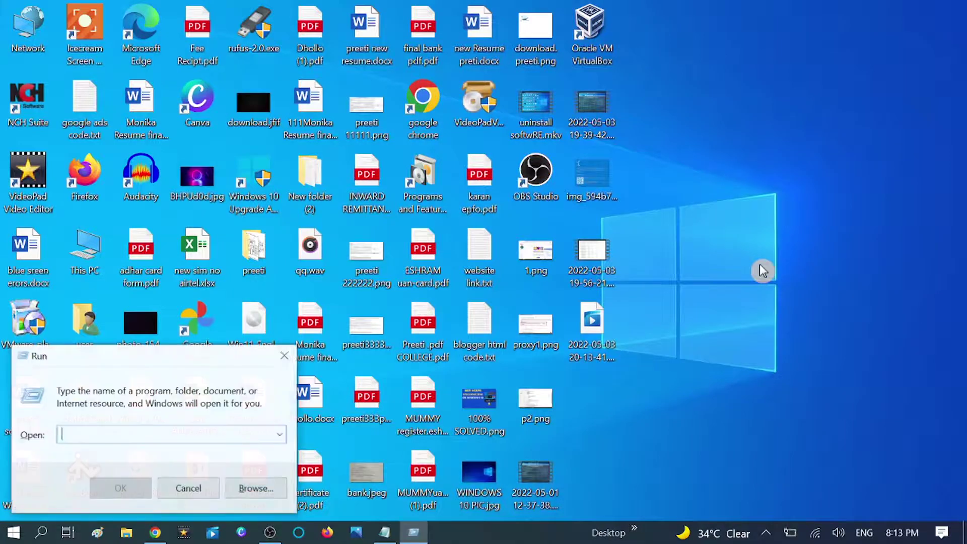
text(pref)
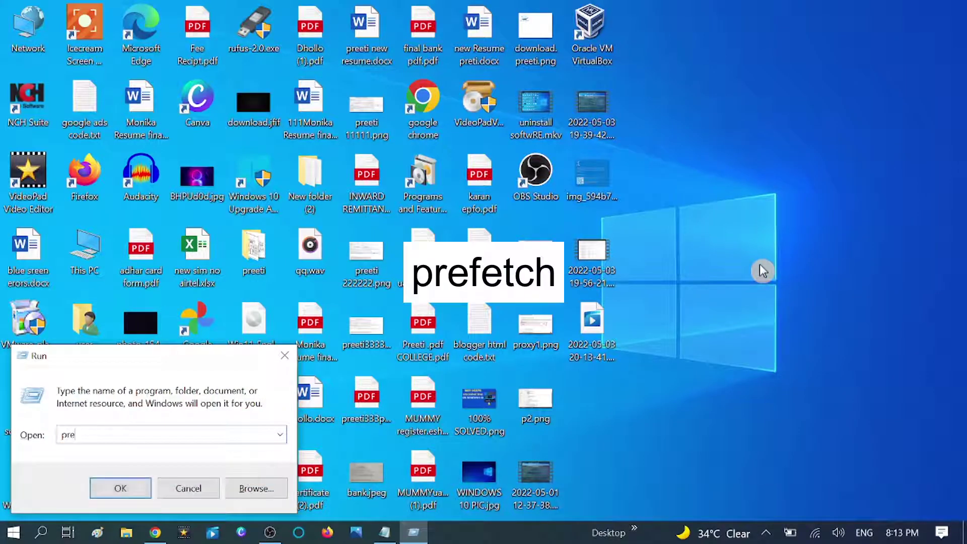
text(ec)
key(BackSpace)
key(Return)
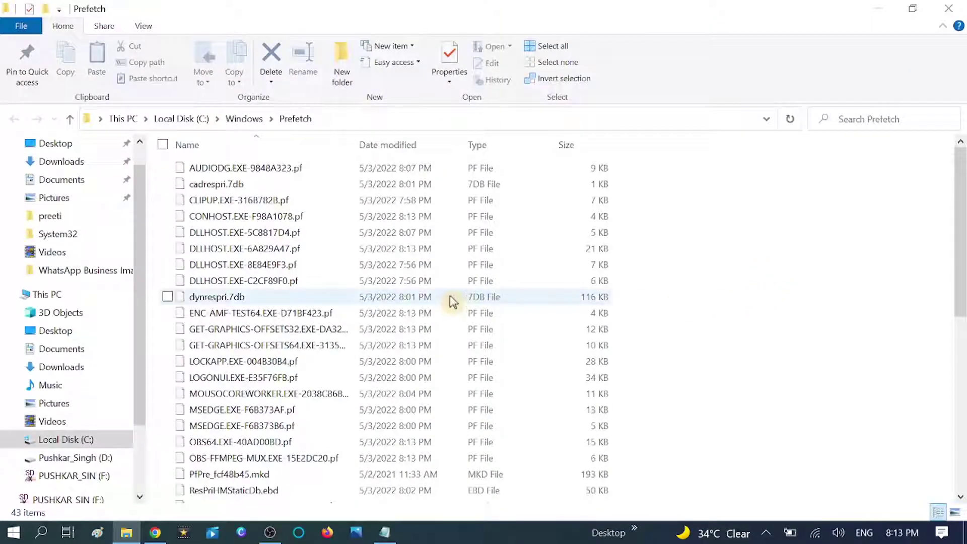
scroll(491, 242, down, 4)
scroll(492, 238, down, 3)
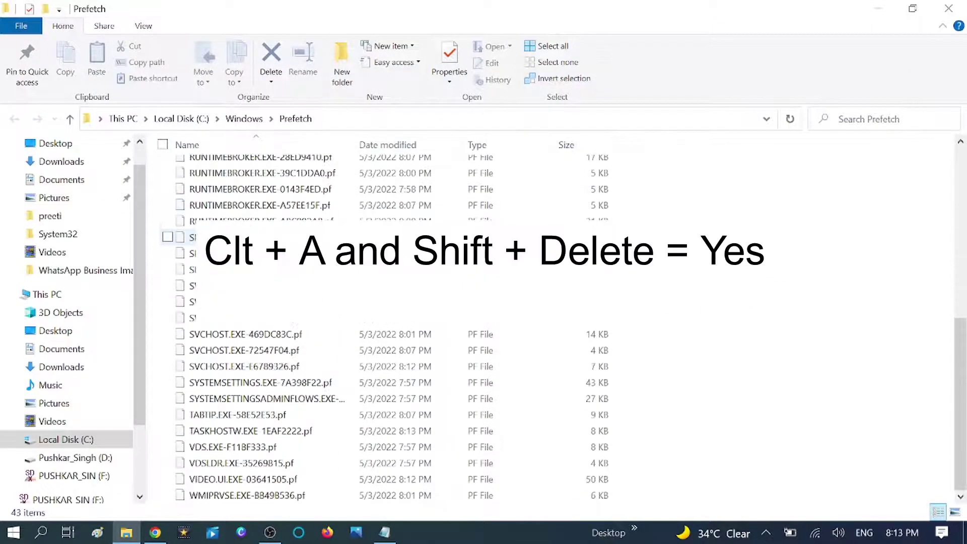
scroll(512, 343, up, 7)
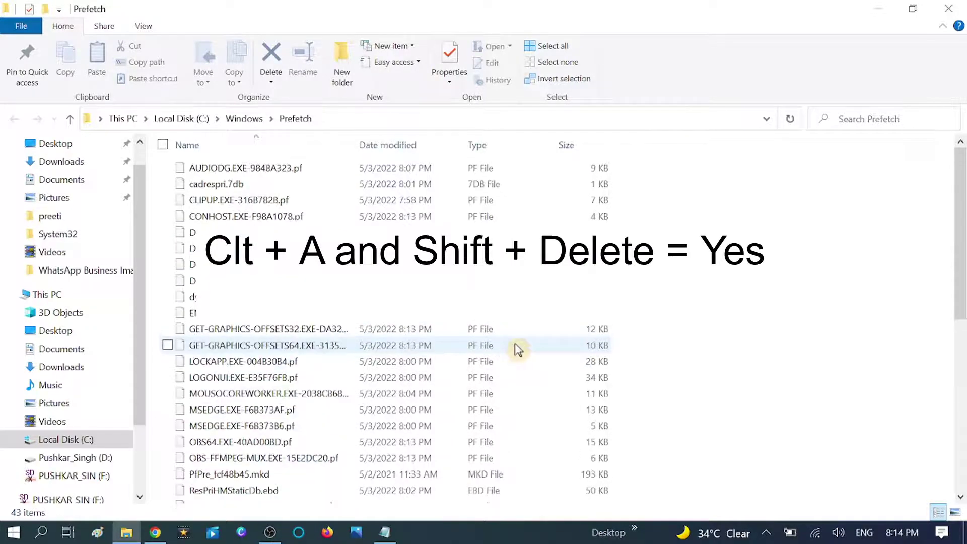
key(ctrl+a)
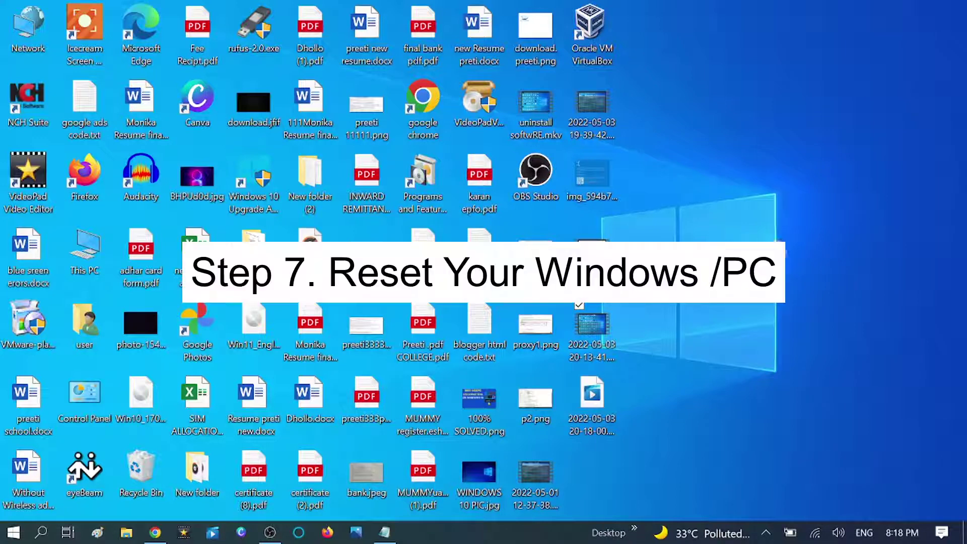
Search Windows for reset, open the Reset this PC recovery settings and start the reset wizard.
click(44, 534)
text(re)
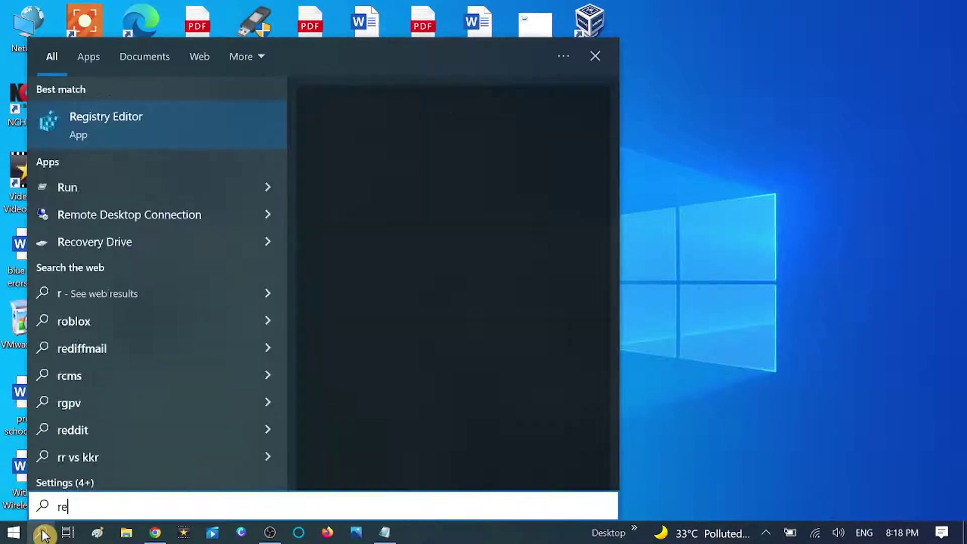
text(set)
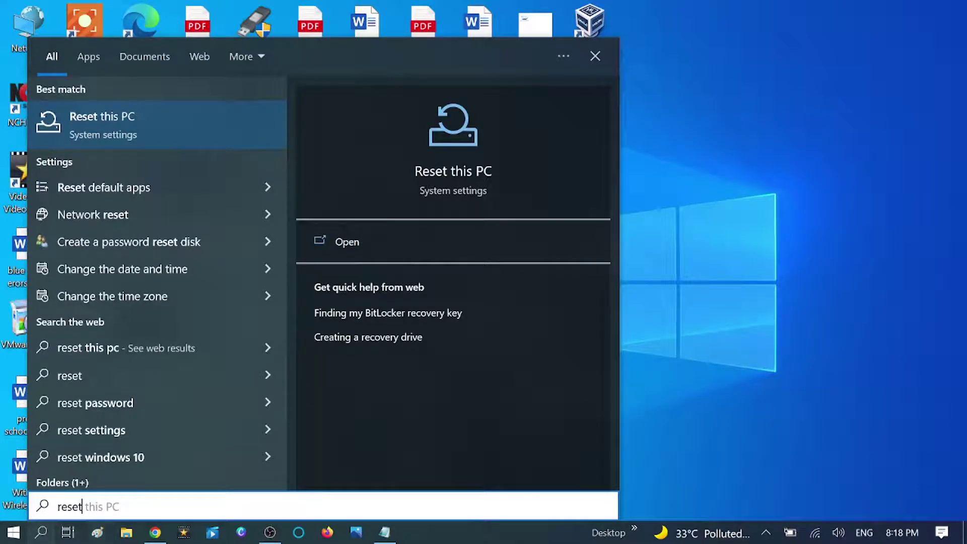
click(117, 124)
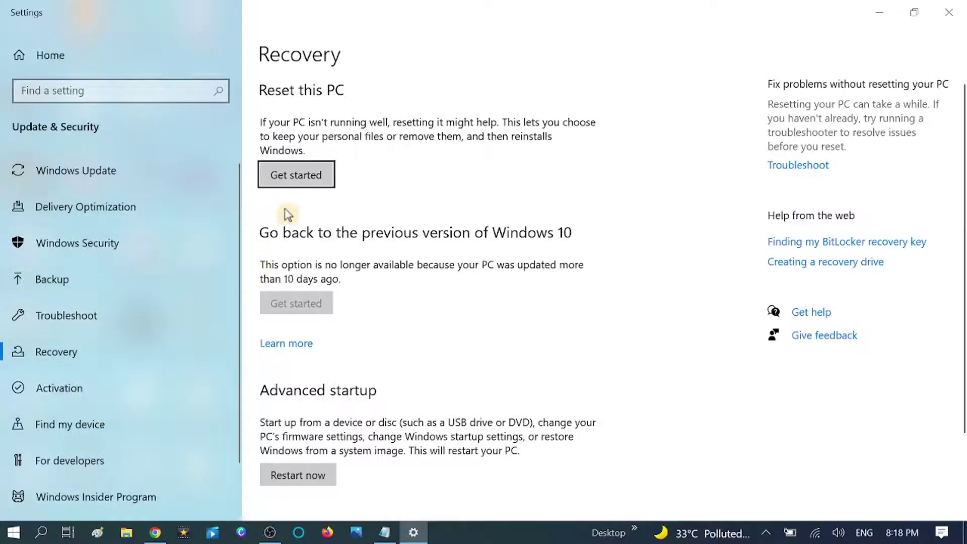
click(305, 175)
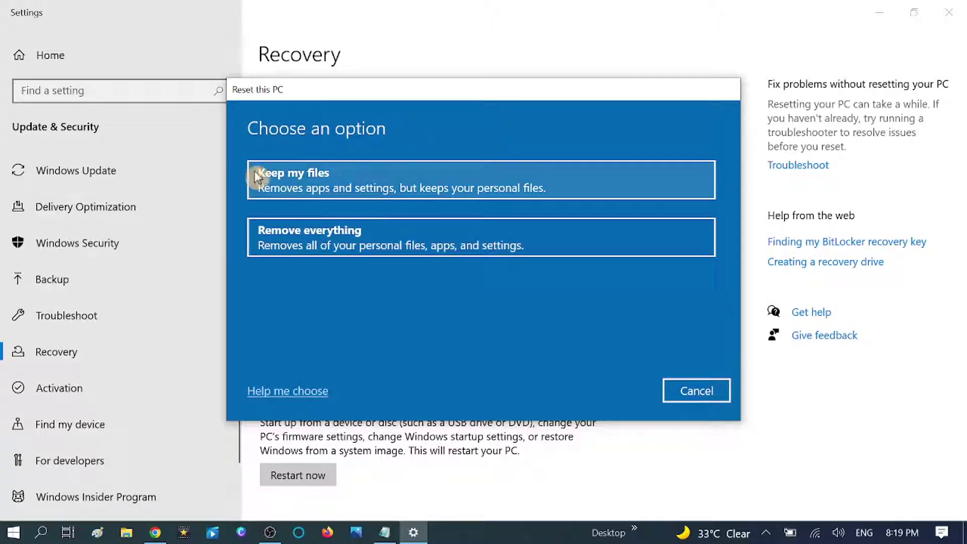
Try to reset the PC with Keep my files and Cloud download, and close the reset wizard and Settings.
click(303, 176)
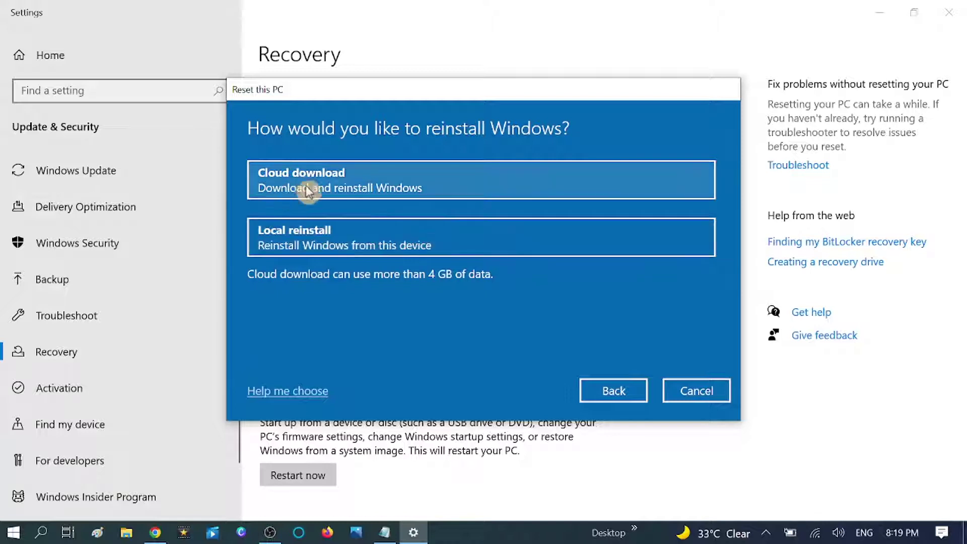
click(336, 182)
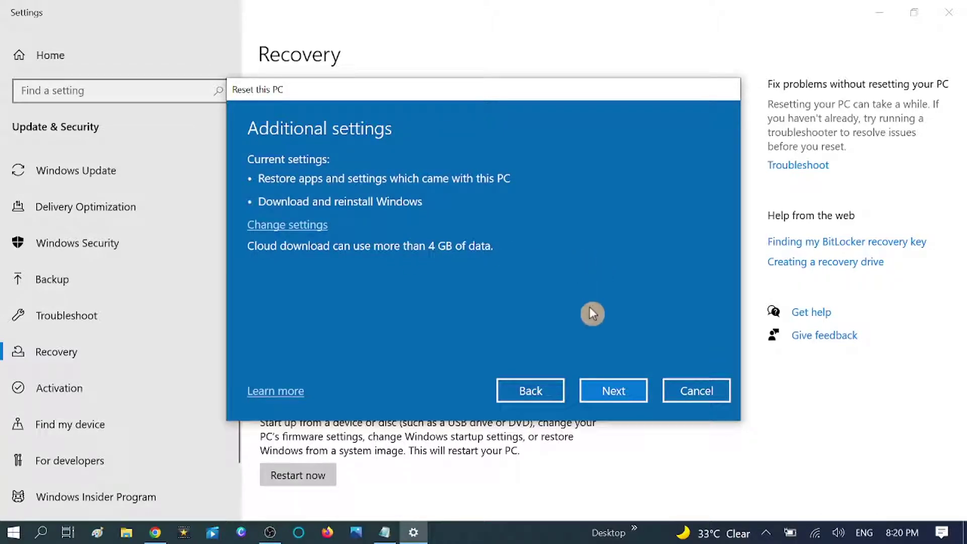
click(610, 382)
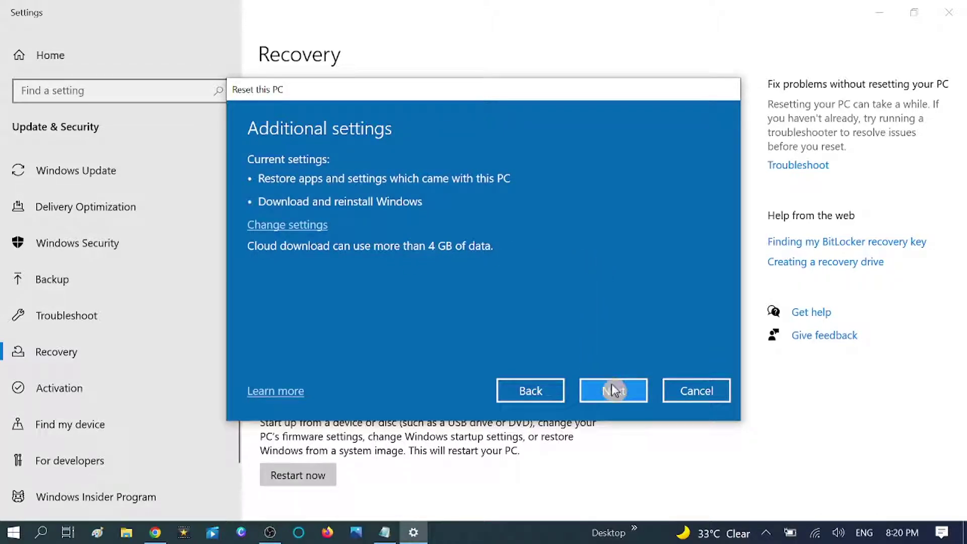
click(538, 389)
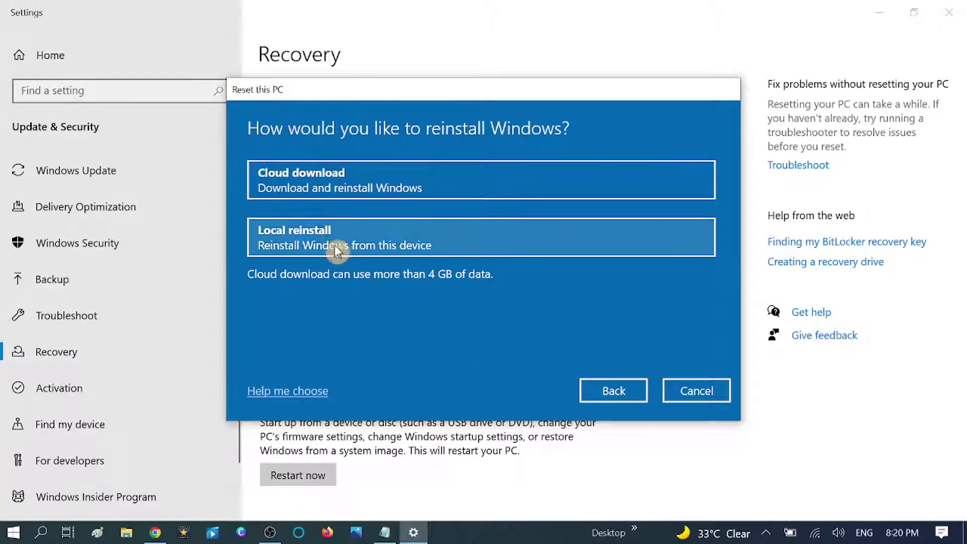
click(366, 187)
click(611, 391)
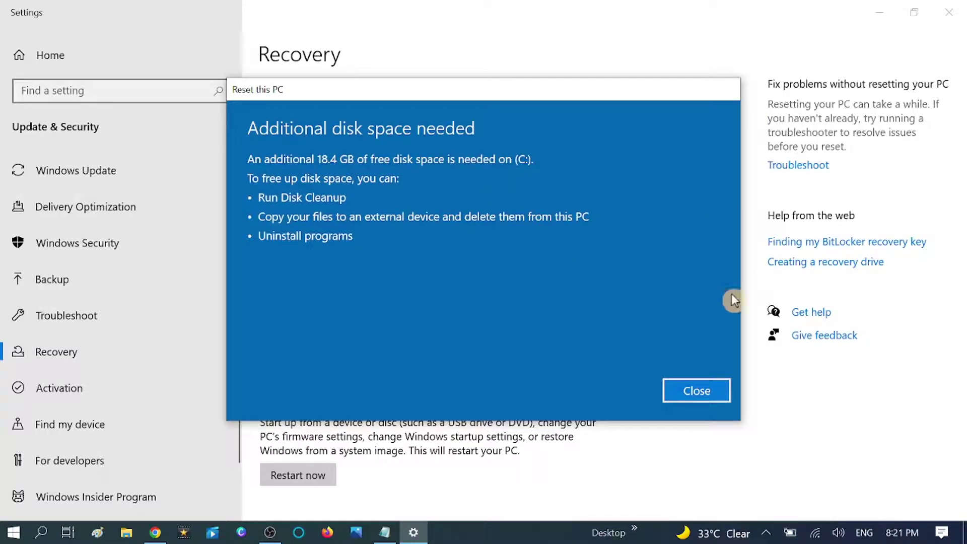
click(687, 391)
key(alt+F4)
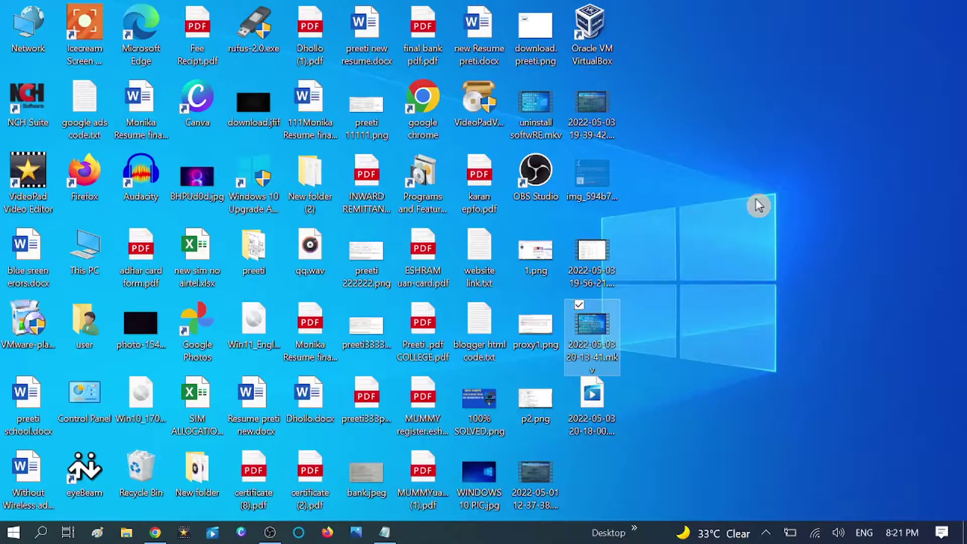